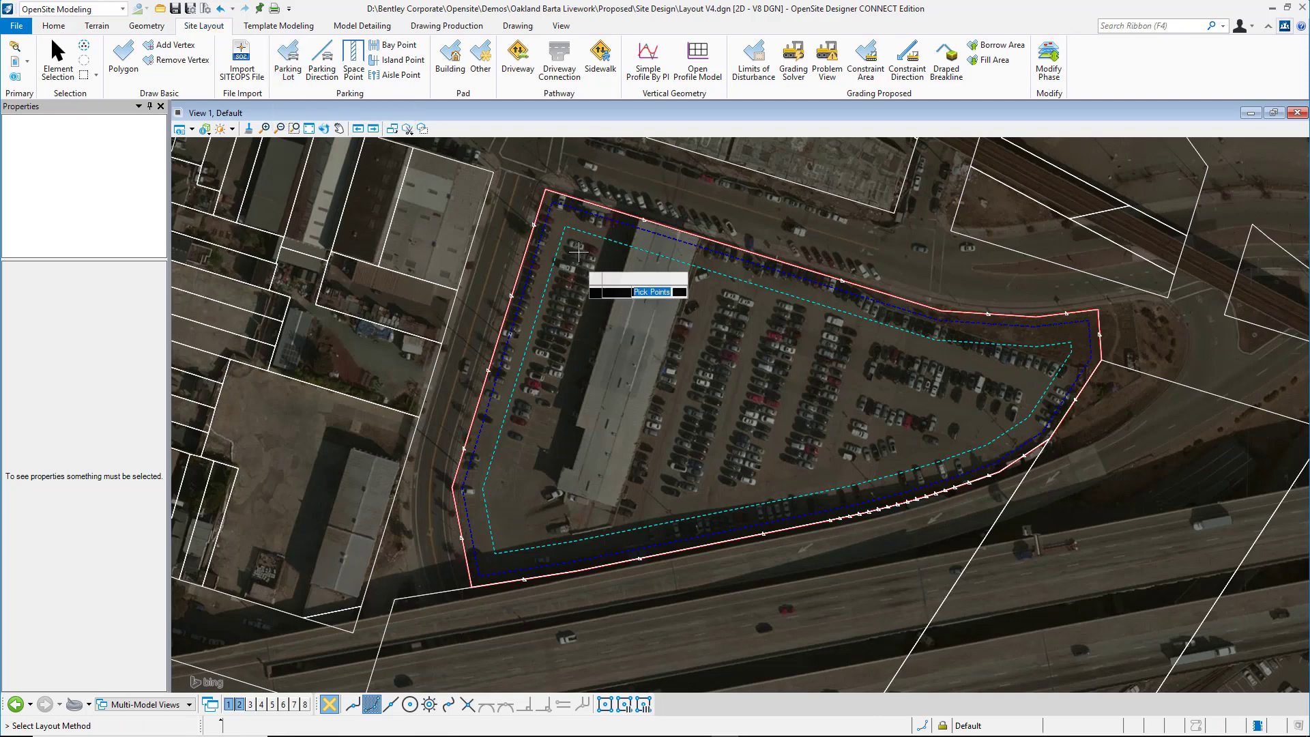
# Trace the parking lot outline with Pick Points, placing corners over the middle of the aerial.
pyautogui.click(579, 241)
pyautogui.click(579, 243)
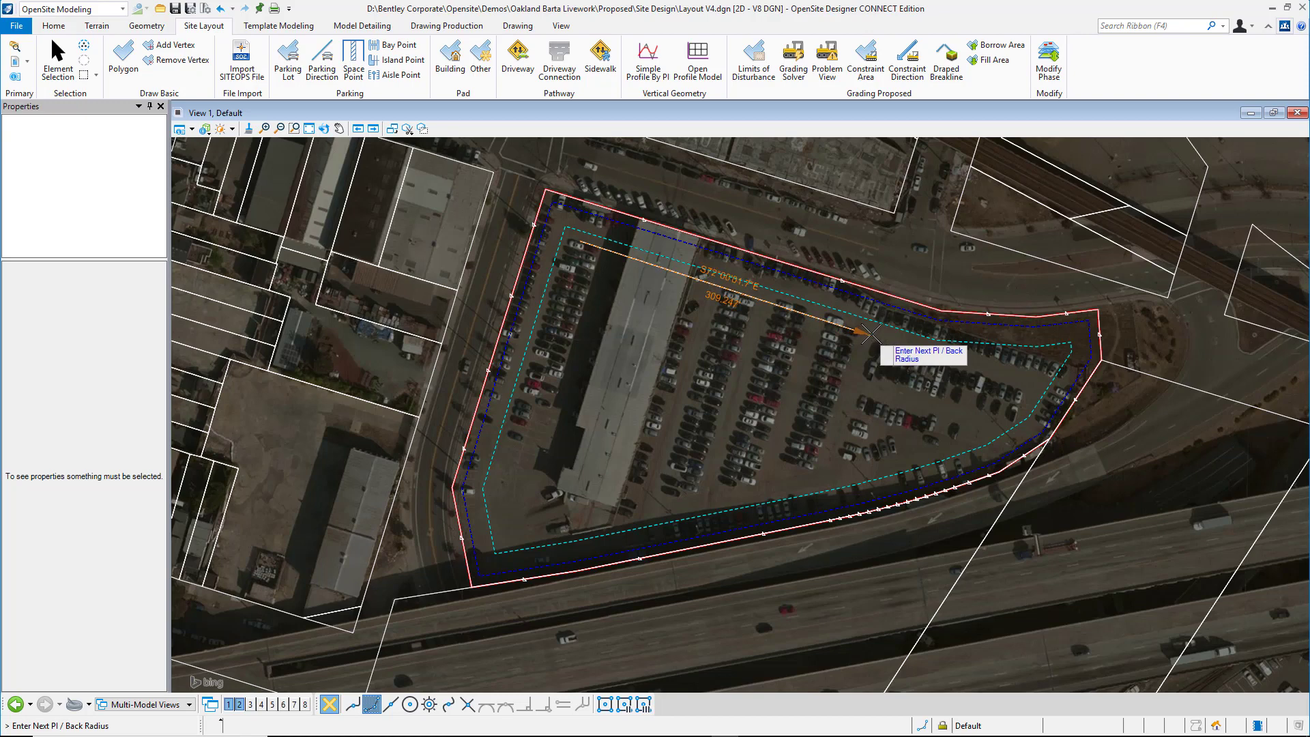
pyautogui.click(870, 332)
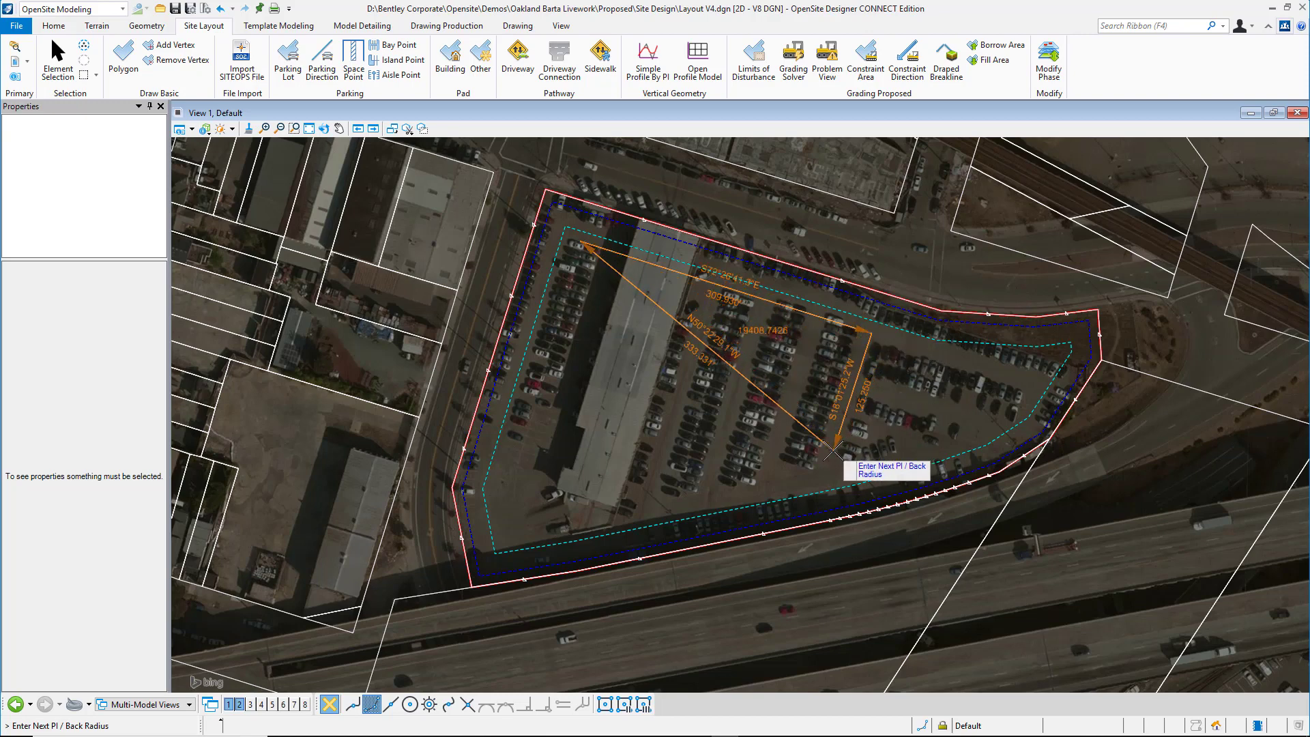
pyautogui.click(544, 359)
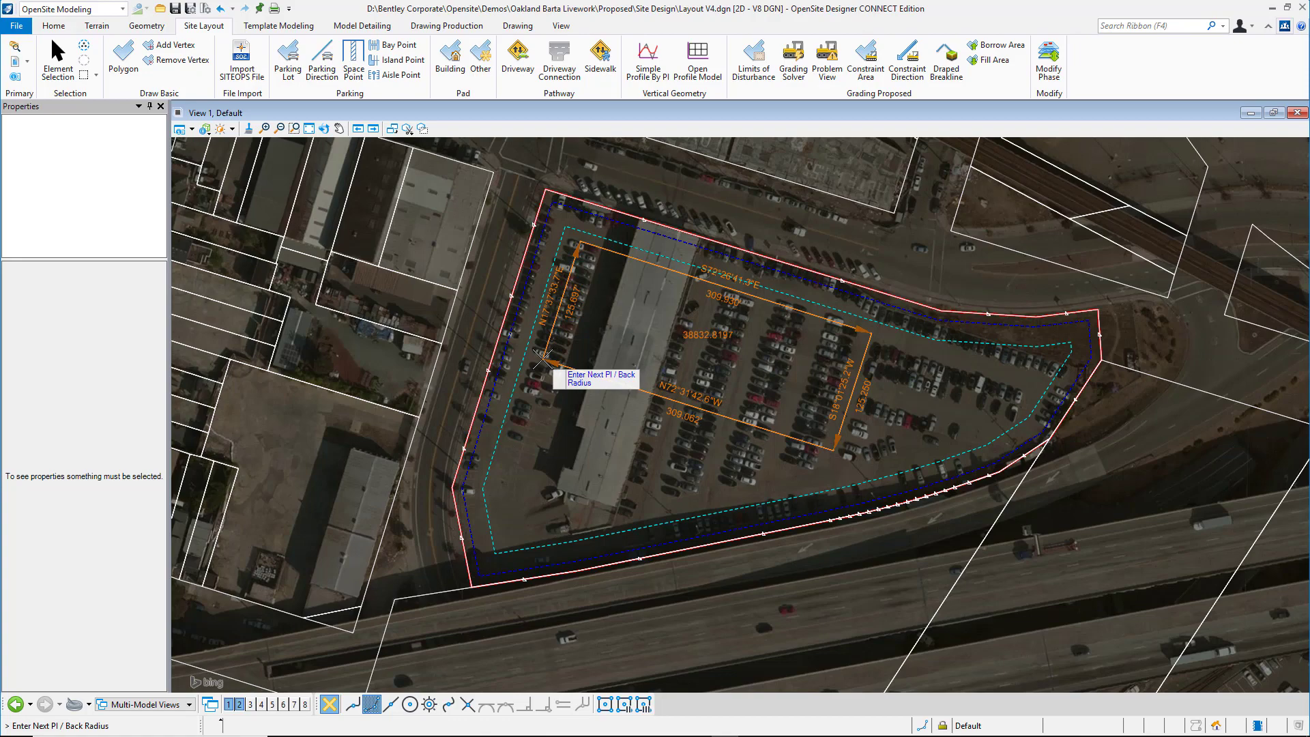
# Finish the outline into a parking lot with stalls and islands, then select it.
pyautogui.rightClick(585, 356)
pyautogui.scroll(2, 630, 369)
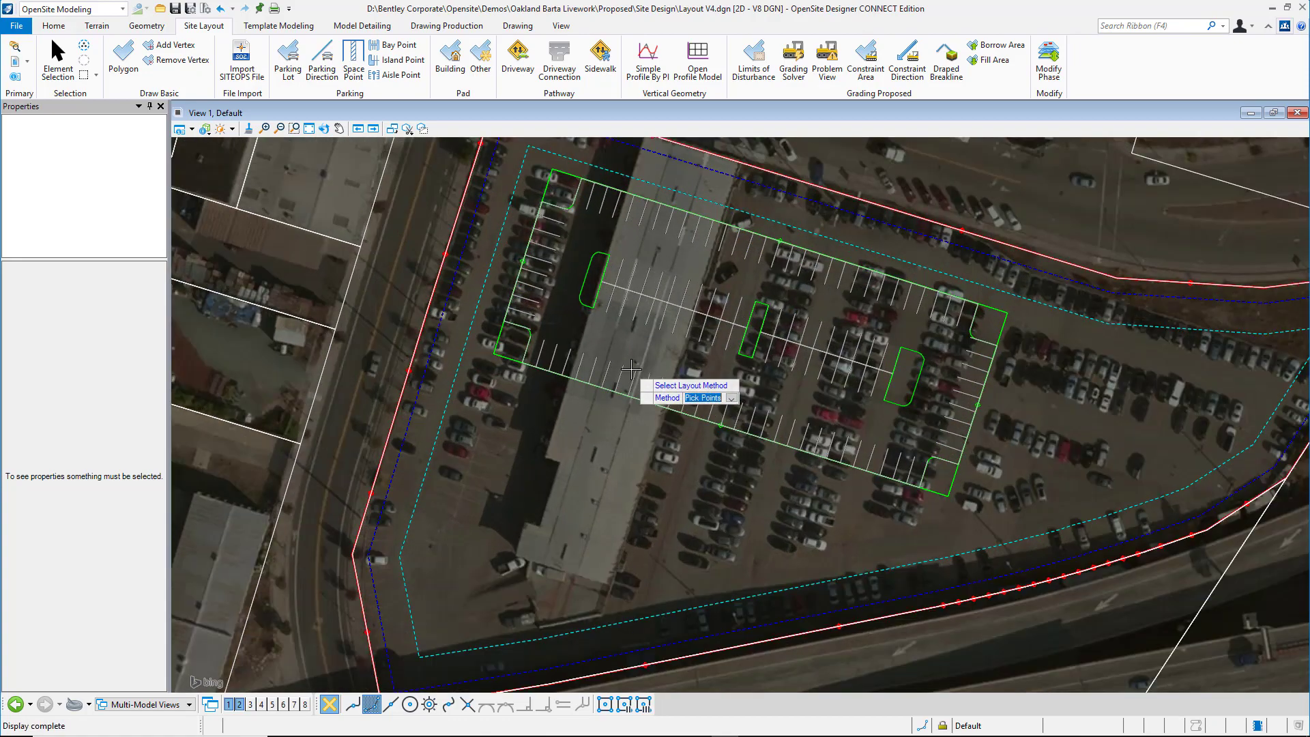
pyautogui.click(58, 62)
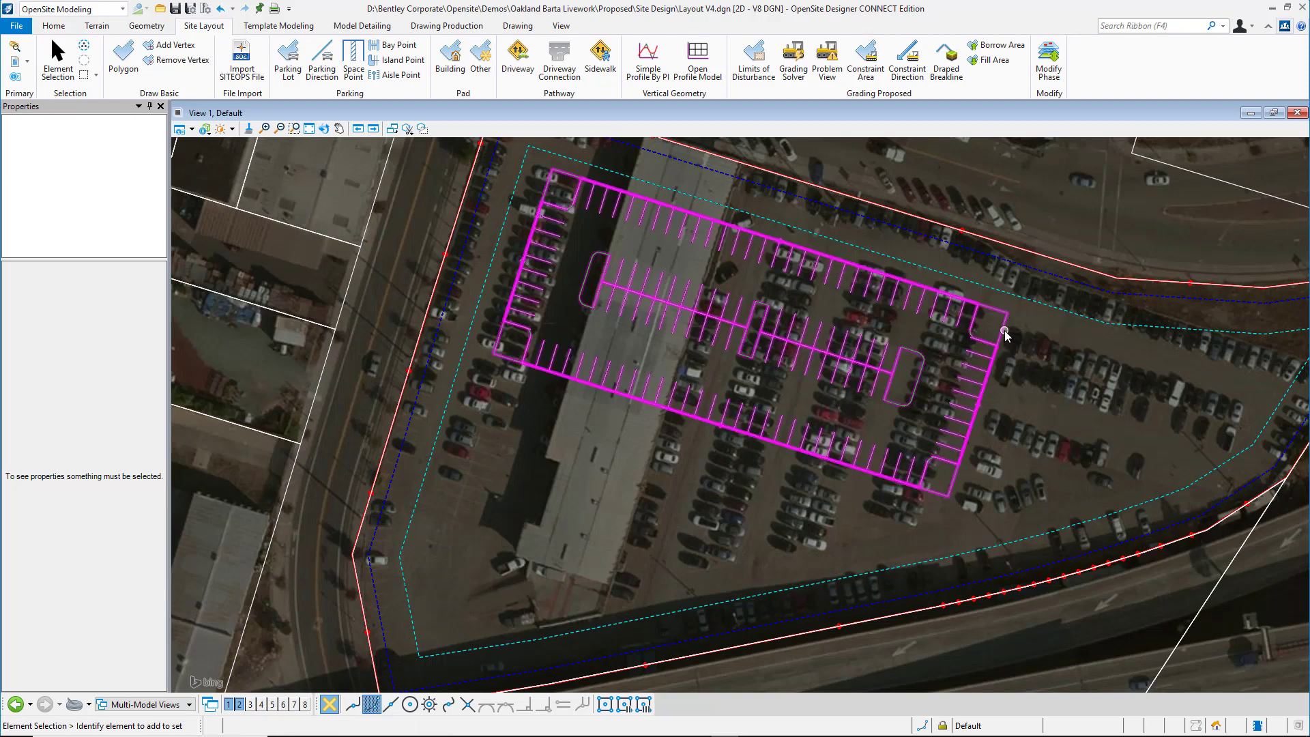
pyautogui.click(1003, 331)
# Pull the lot's right side inward and stretch its bottom down to about 50,055 sq ft.
pyautogui.click(970, 410)
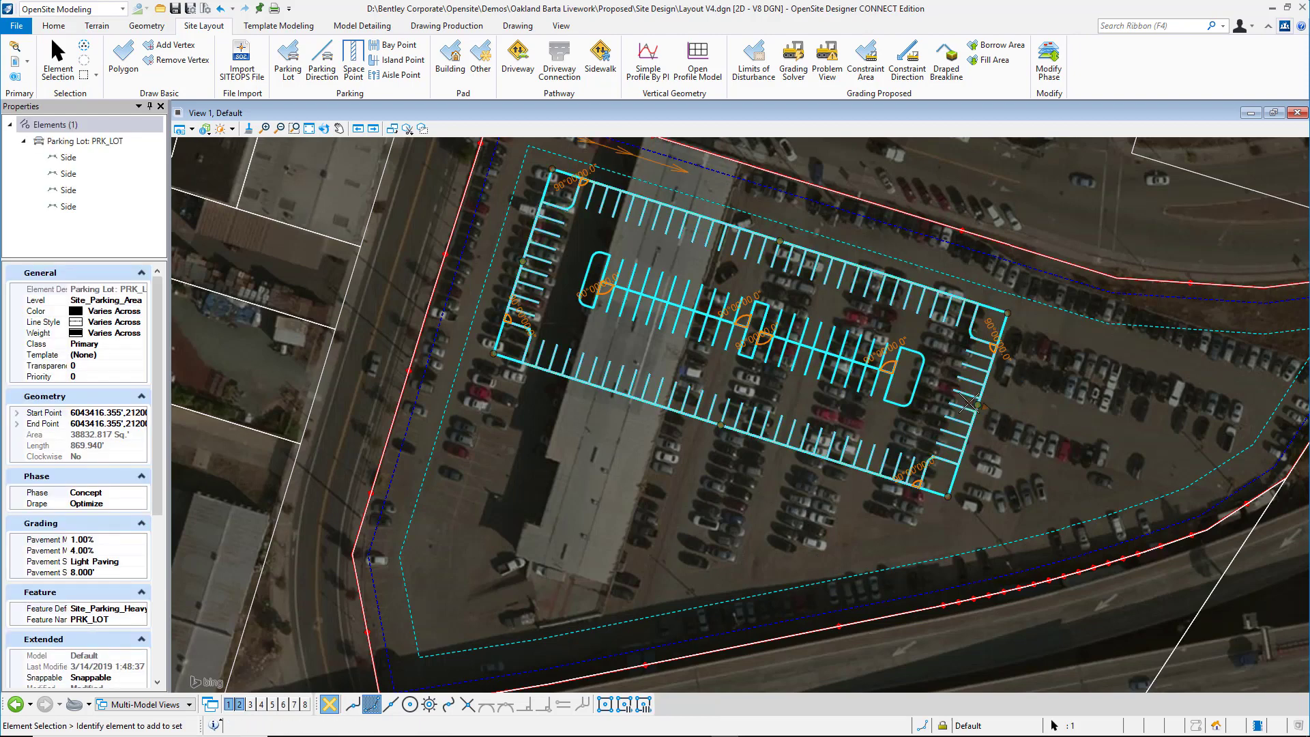
pyautogui.moveTo(970, 404); pyautogui.dragTo(903, 441)
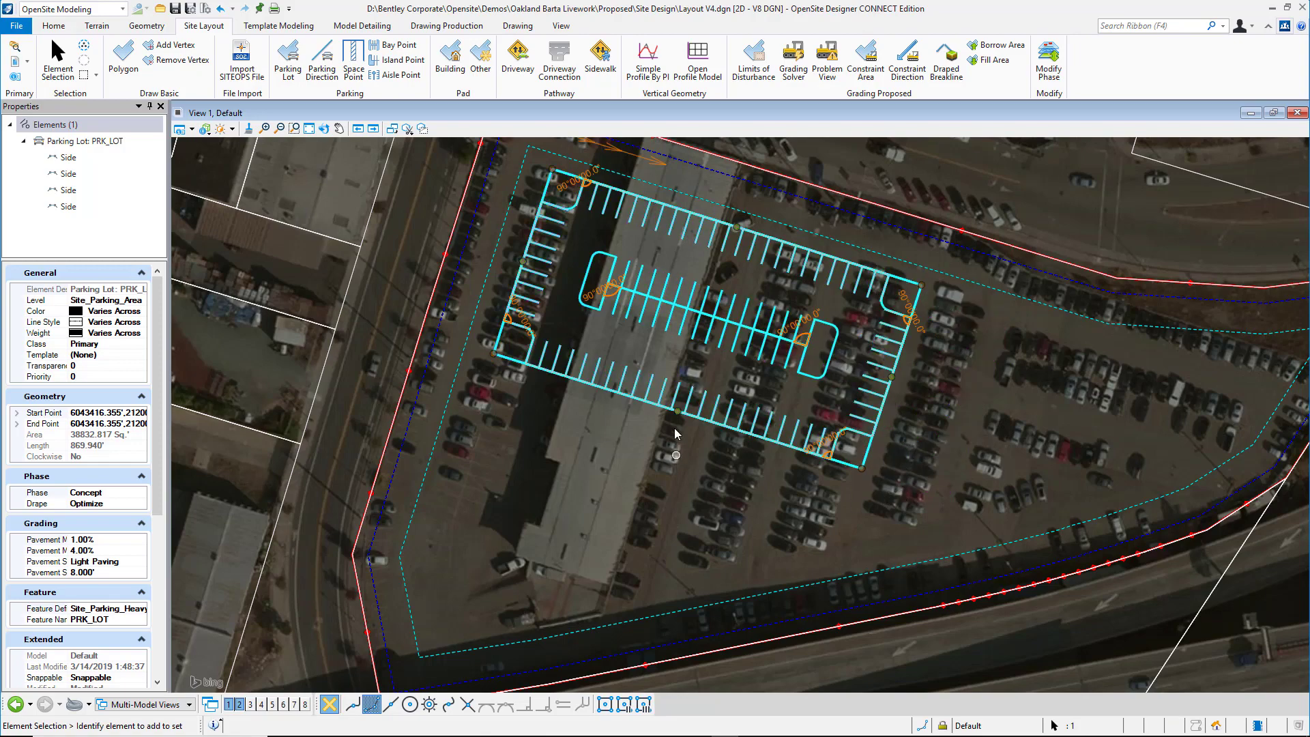
pyautogui.moveTo(674, 427); pyautogui.dragTo(638, 519)
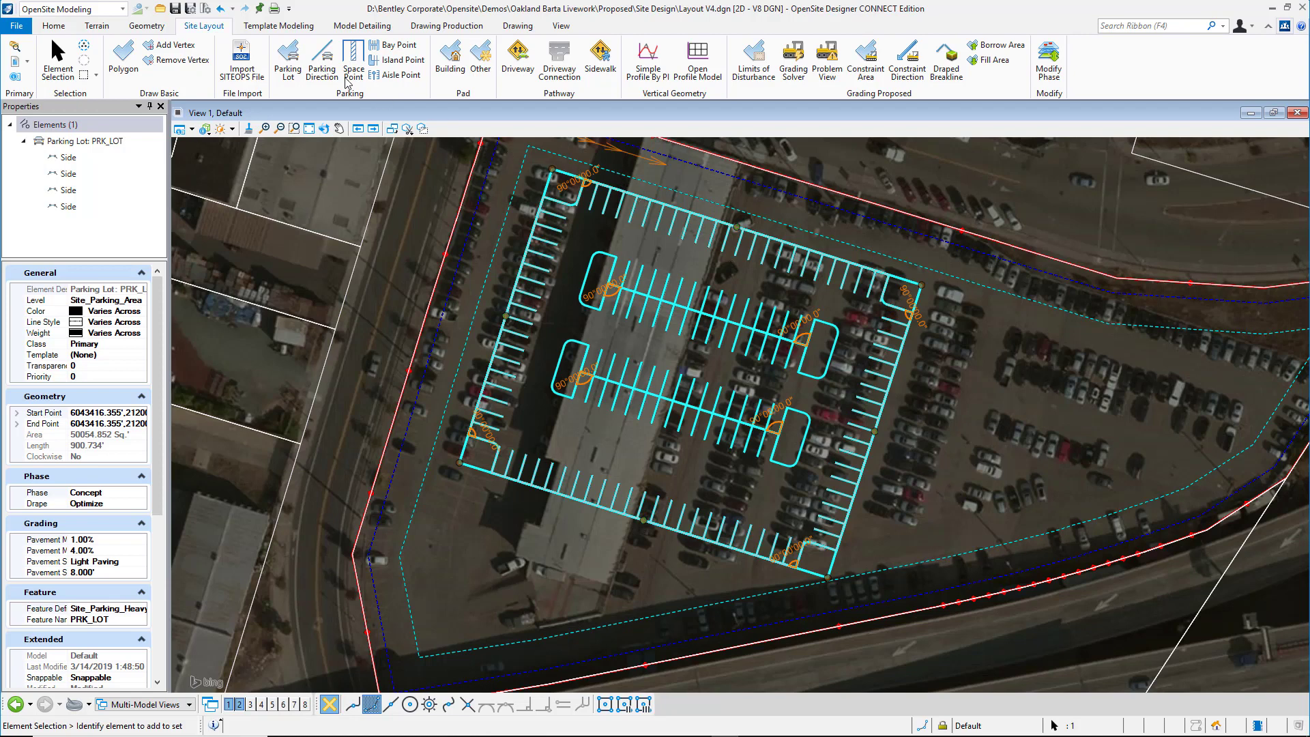
# Set a diagonal southwest parking direction across the lot and place a bay point in the middle bay.
pyautogui.click(319, 61)
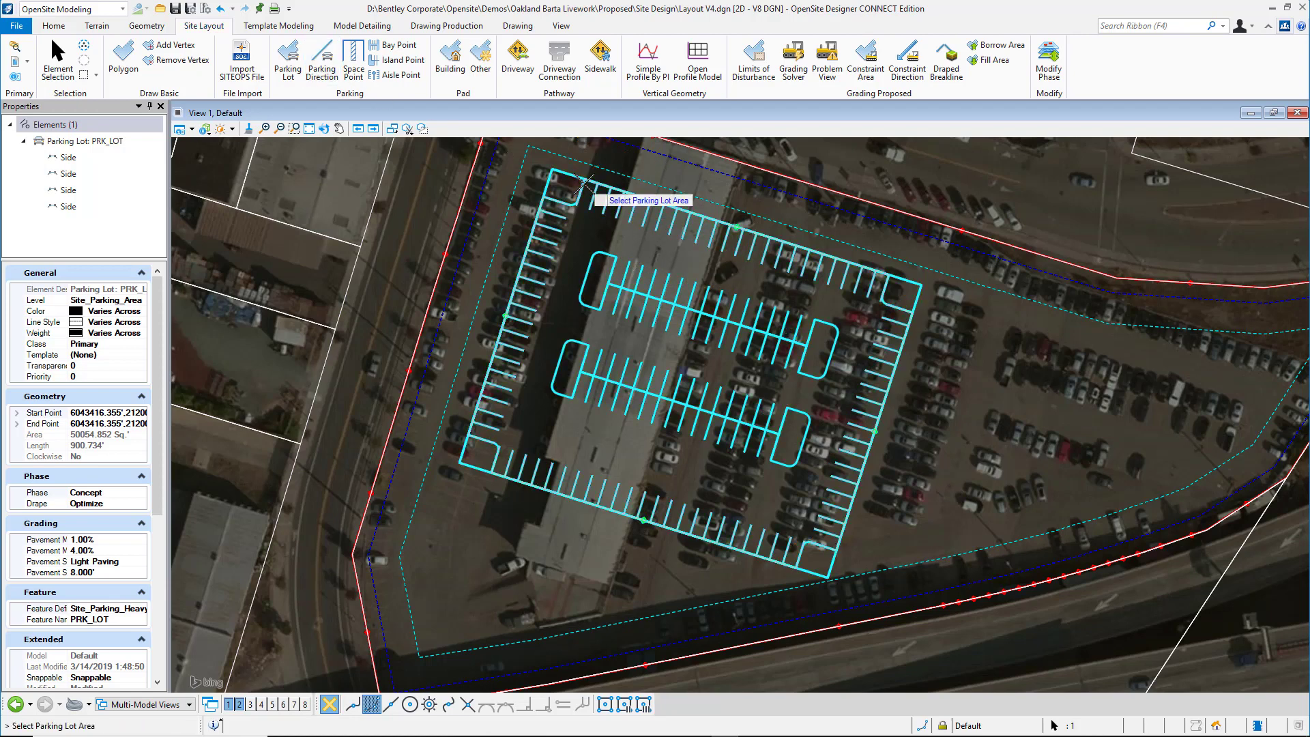
pyautogui.click(868, 308)
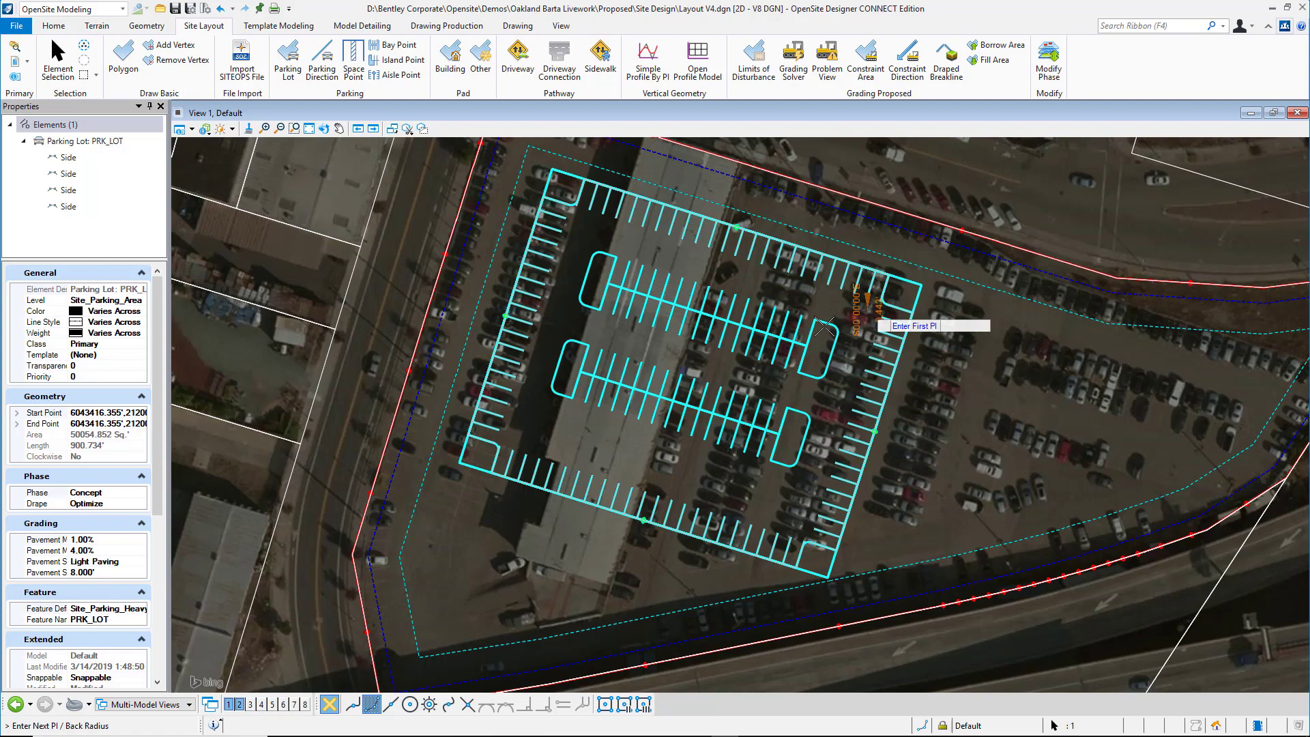
pyautogui.click(527, 435)
pyautogui.rightClick(600, 442)
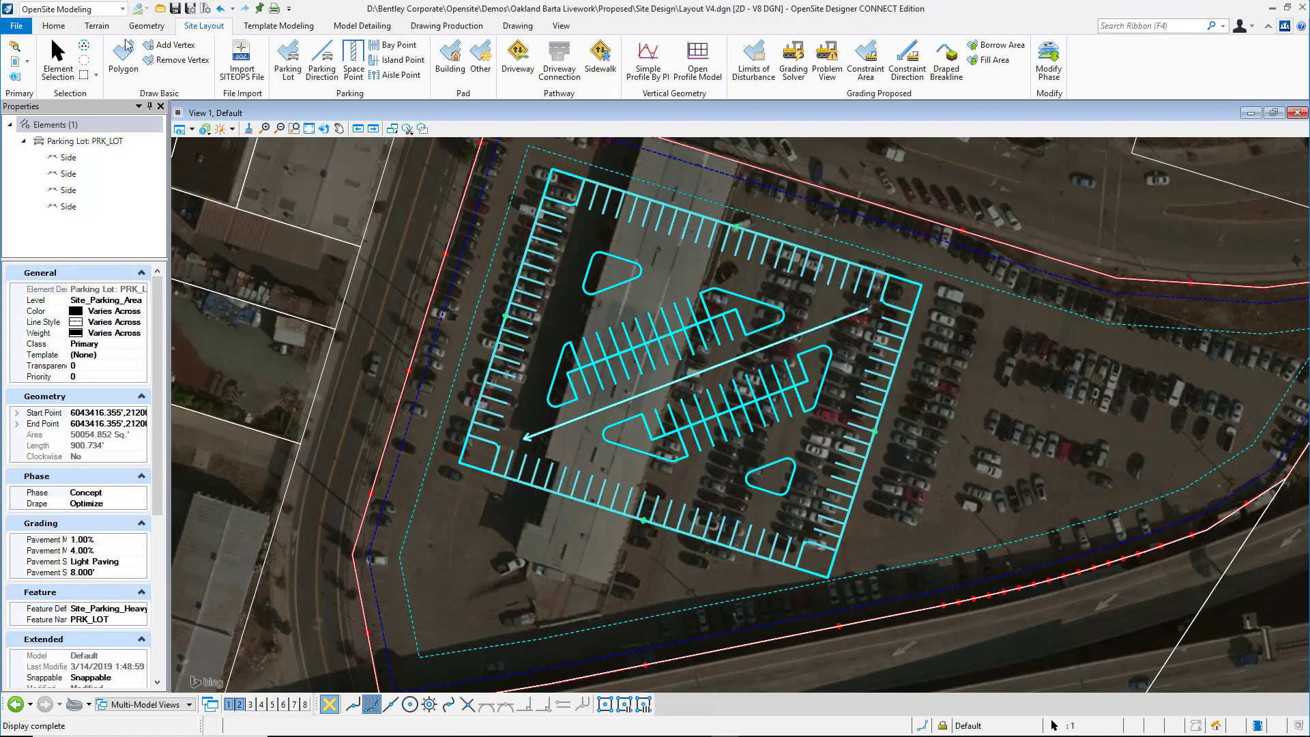
pyautogui.click(402, 62)
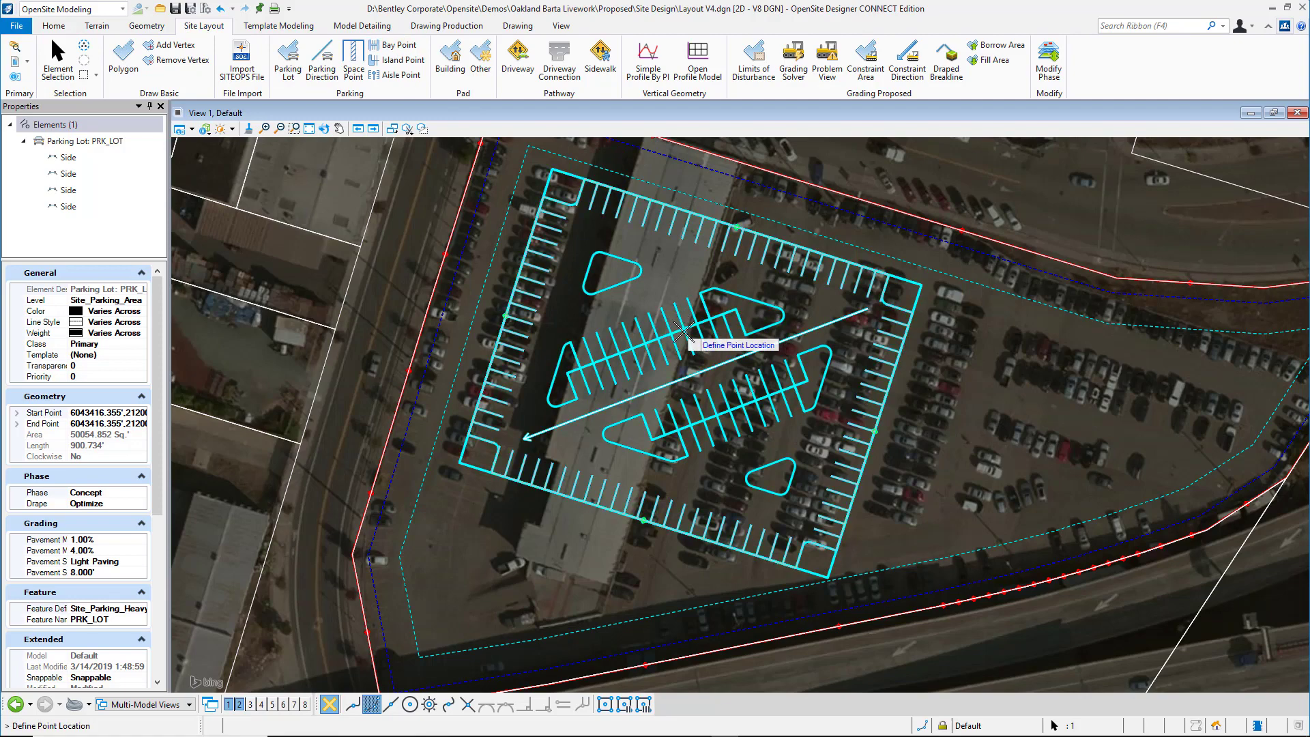
pyautogui.click(684, 331)
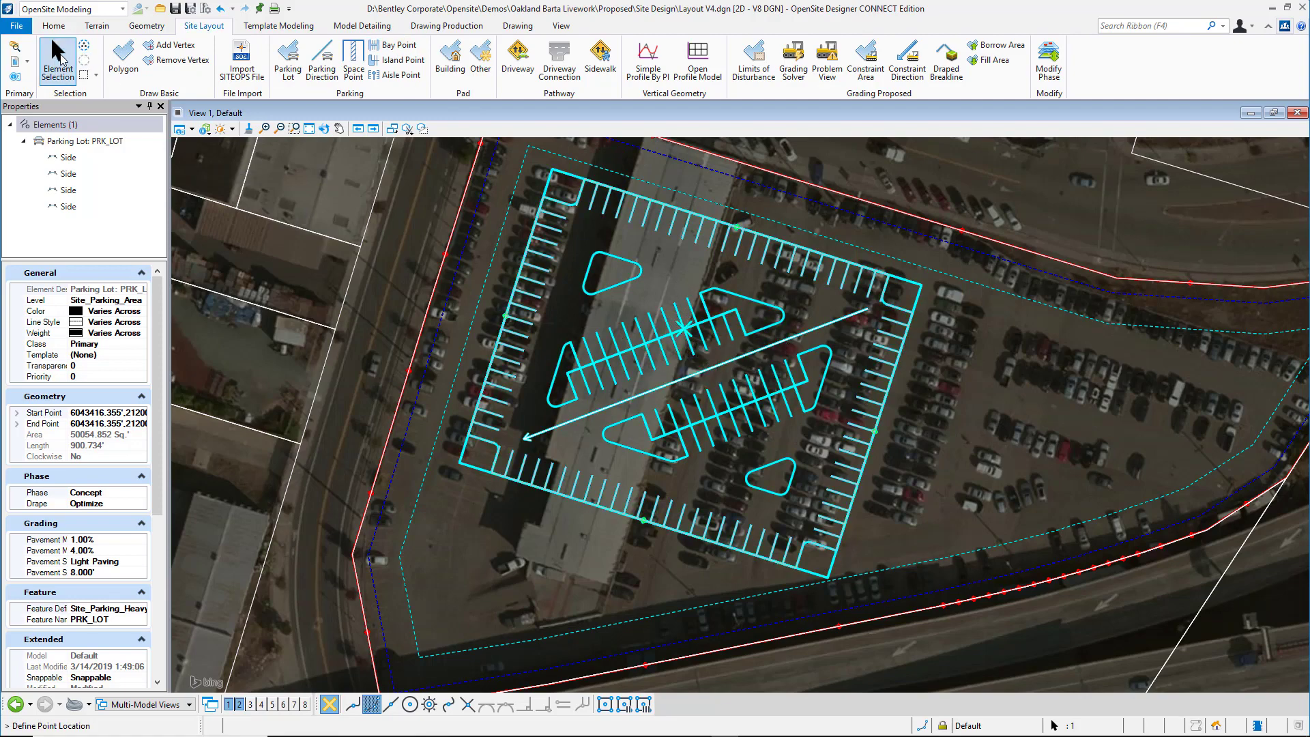
# Set the middle bay point's Bay Median Width to 8.000'.
pyautogui.click(58, 55)
pyautogui.click(676, 327)
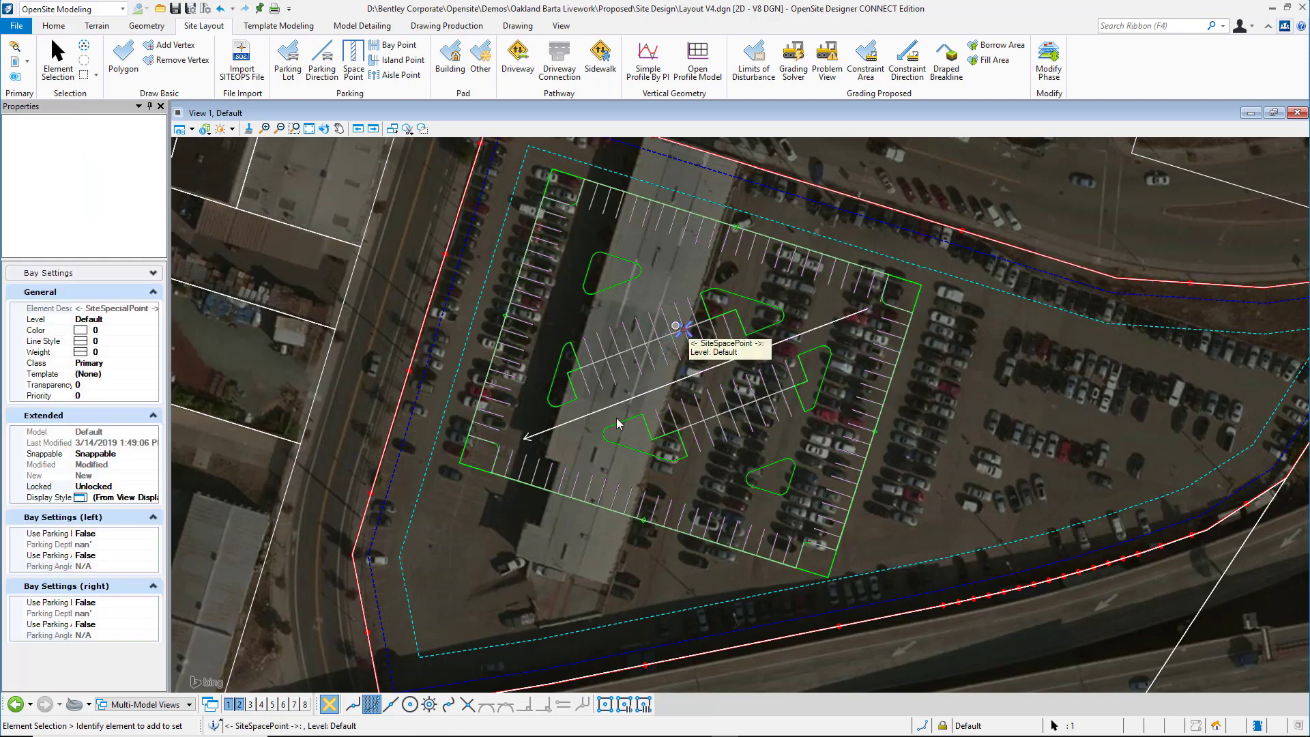
pyautogui.click(107, 273)
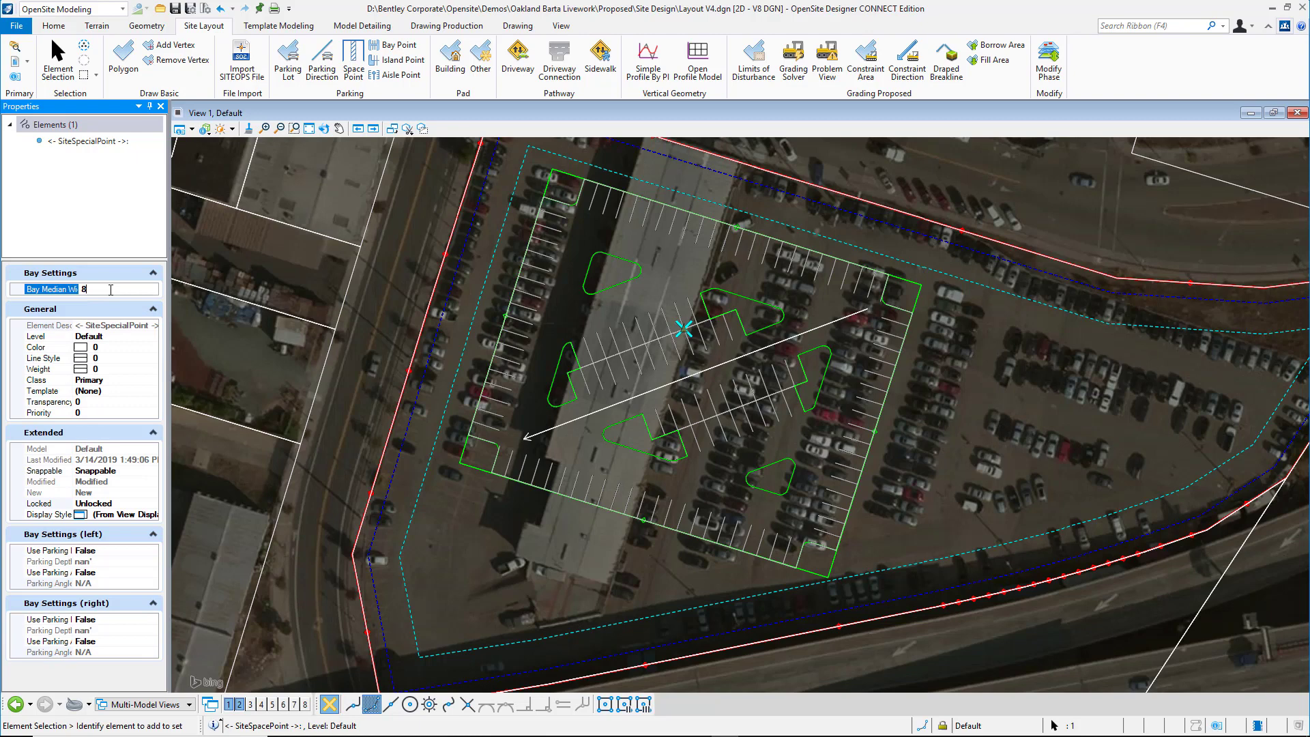
pyautogui.click(111, 290)
pyautogui.write('8')
pyautogui.press('Return')
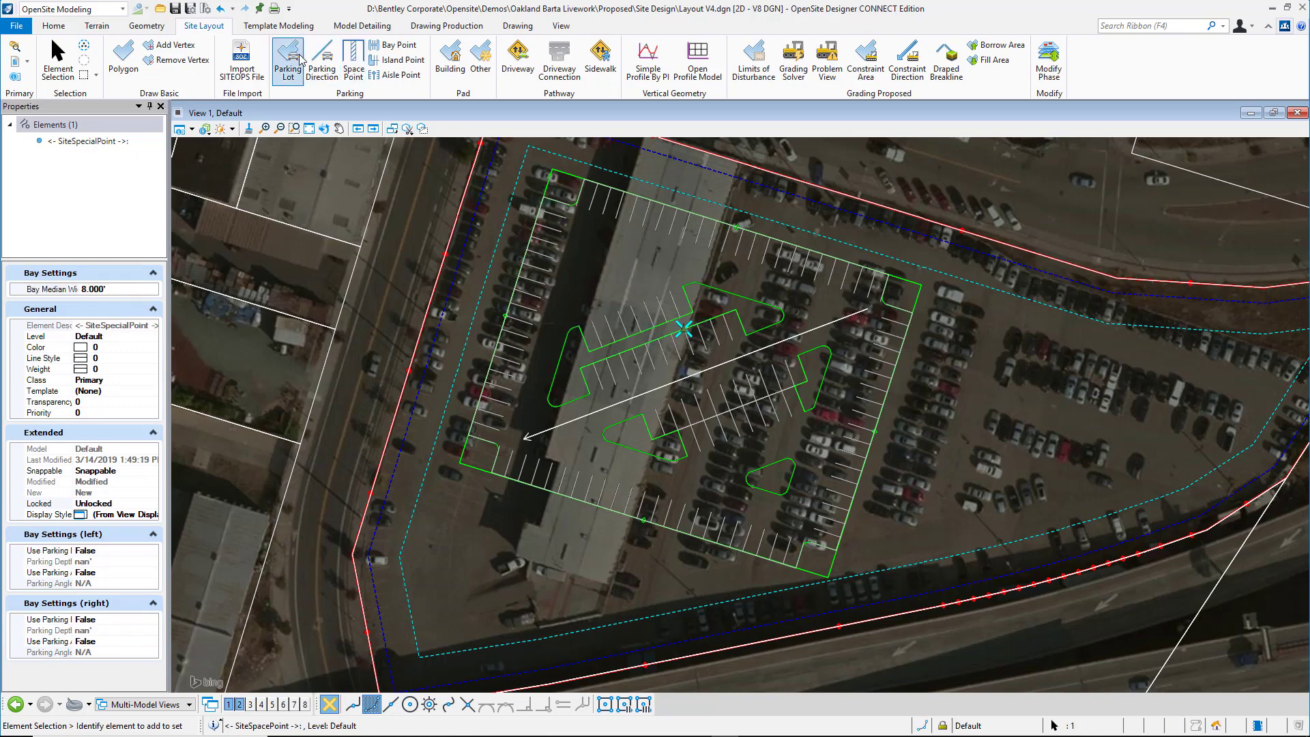
# Add a second bay point in the lower bay and set its Bay Median Width to 8.
pyautogui.click(392, 48)
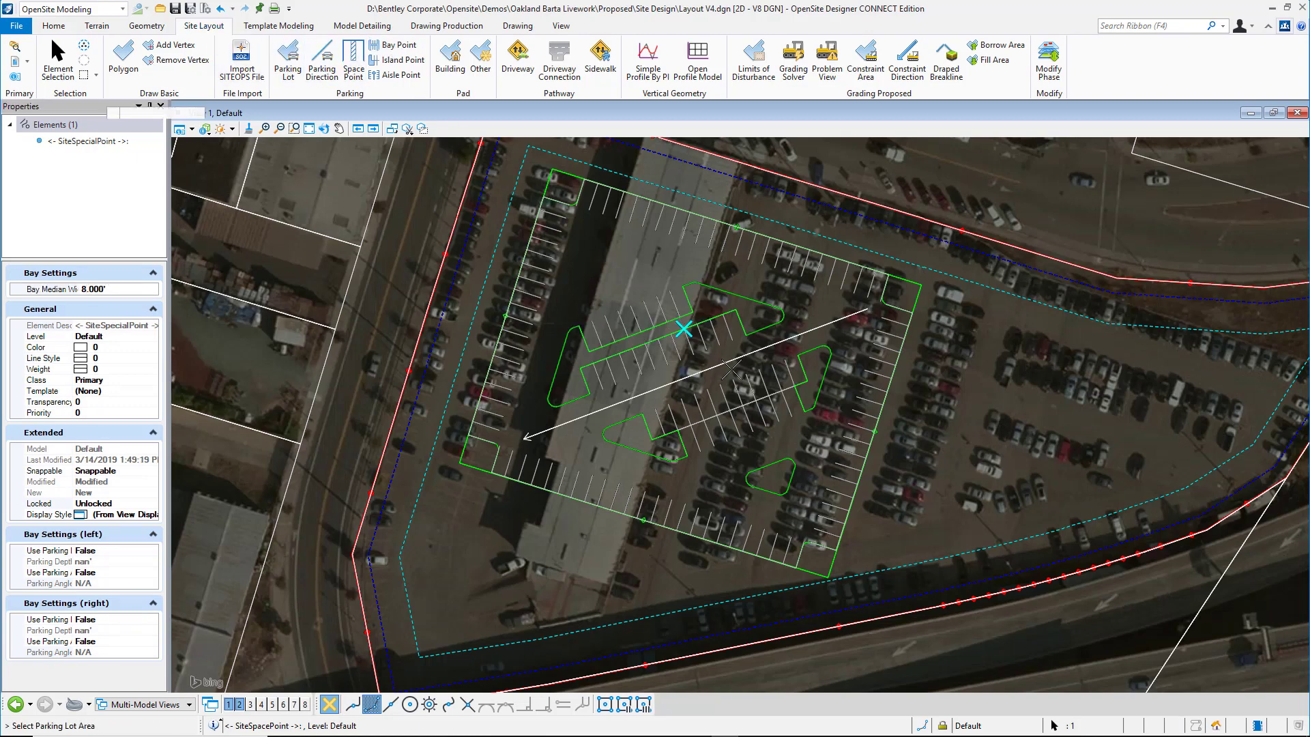
pyautogui.click(742, 405)
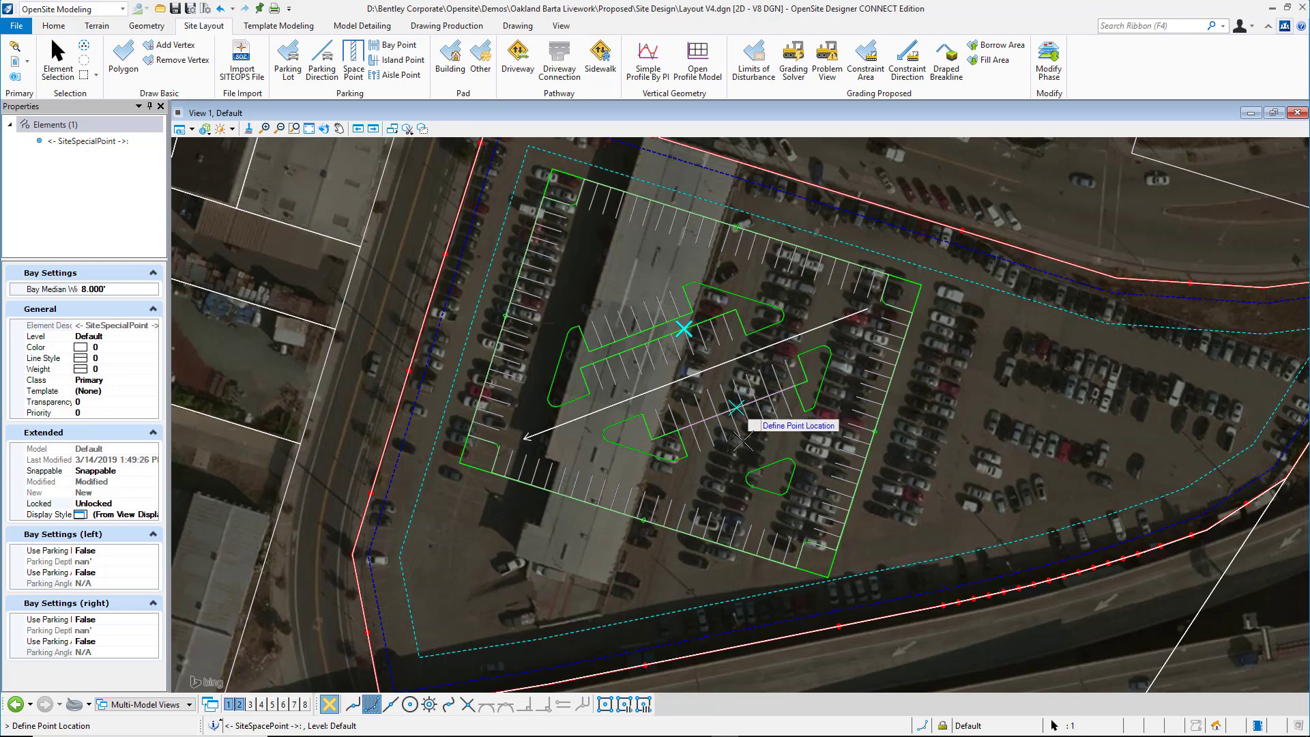
pyautogui.click(58, 61)
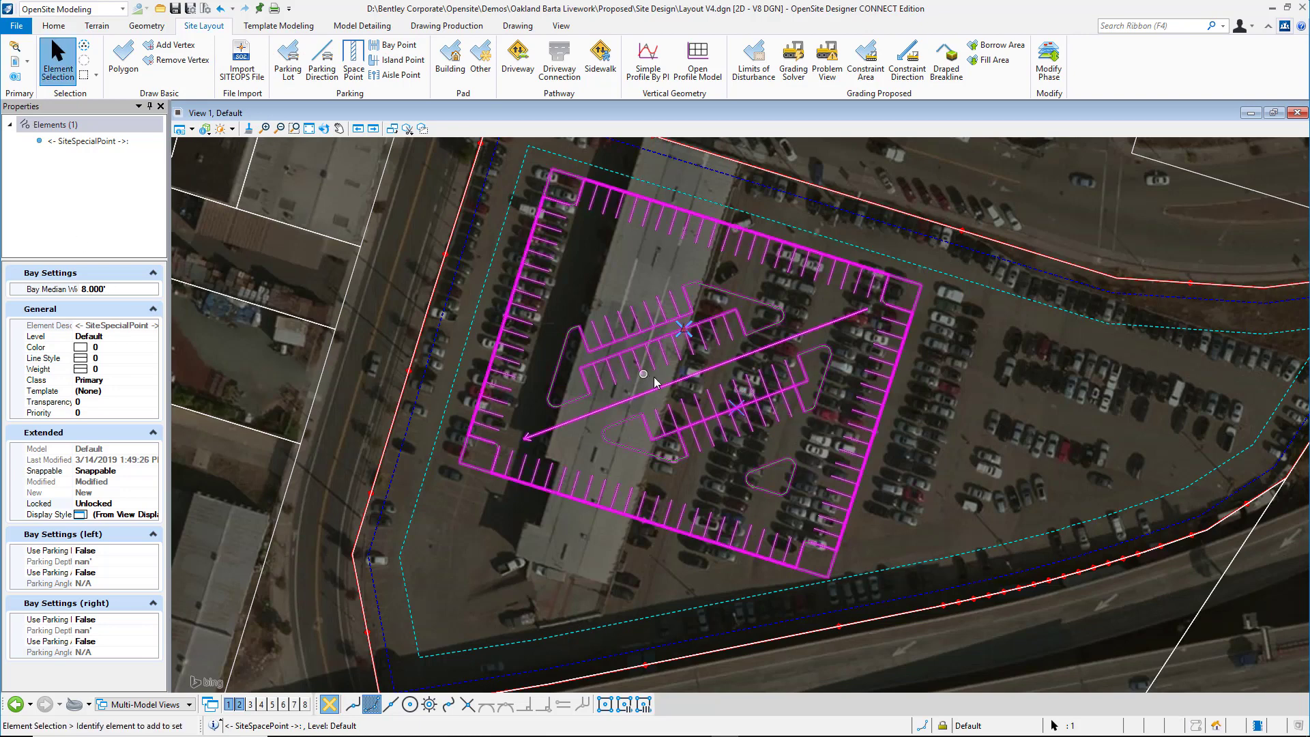
pyautogui.click(147, 289)
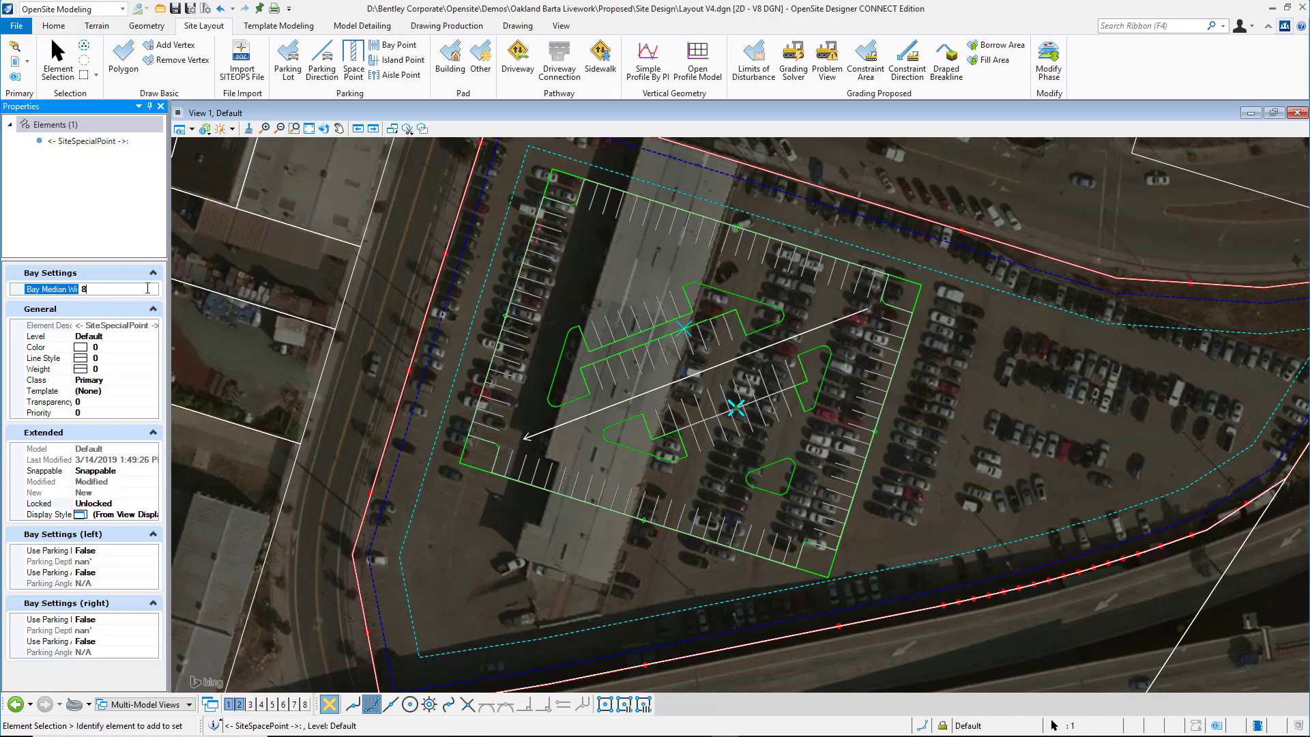
pyautogui.write('8')
pyautogui.press('Return')
pyautogui.click(931, 375)
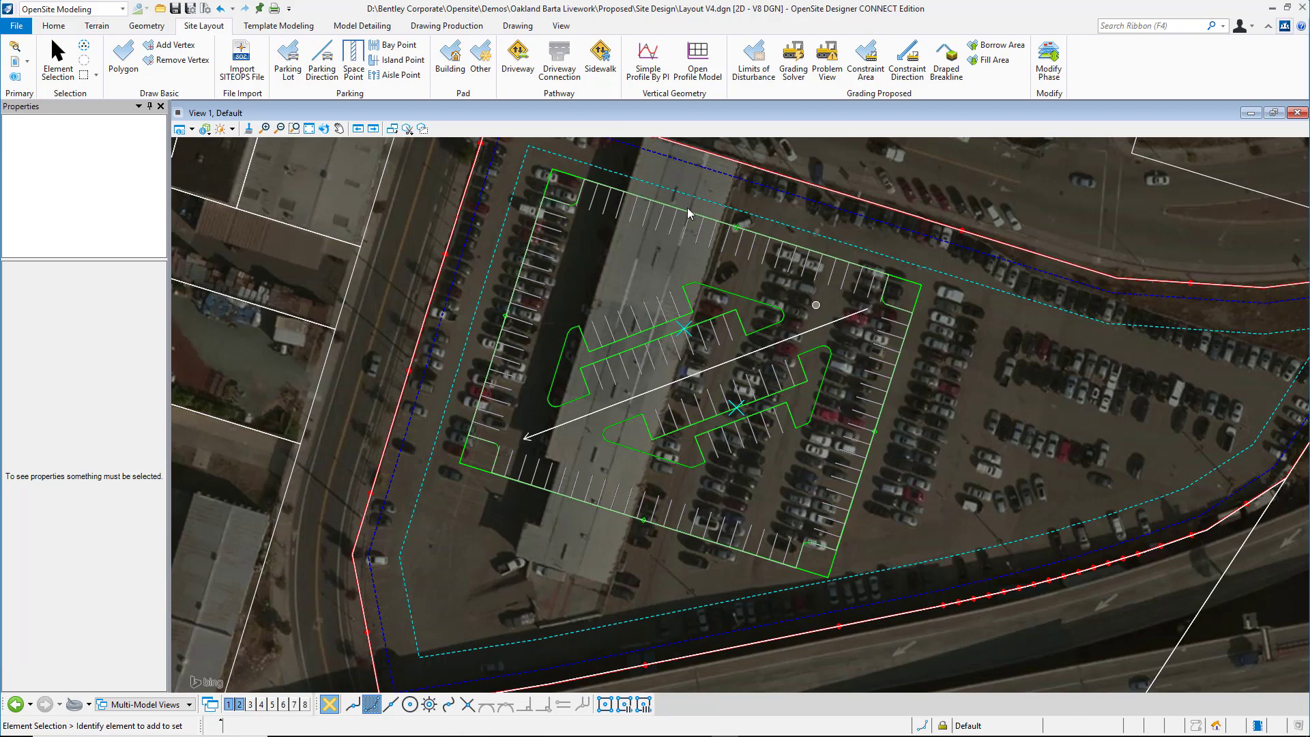
# Draw a four-corner building pad along the lot's western strip with Pick Points.
pyautogui.click(452, 58)
pyautogui.click(466, 496)
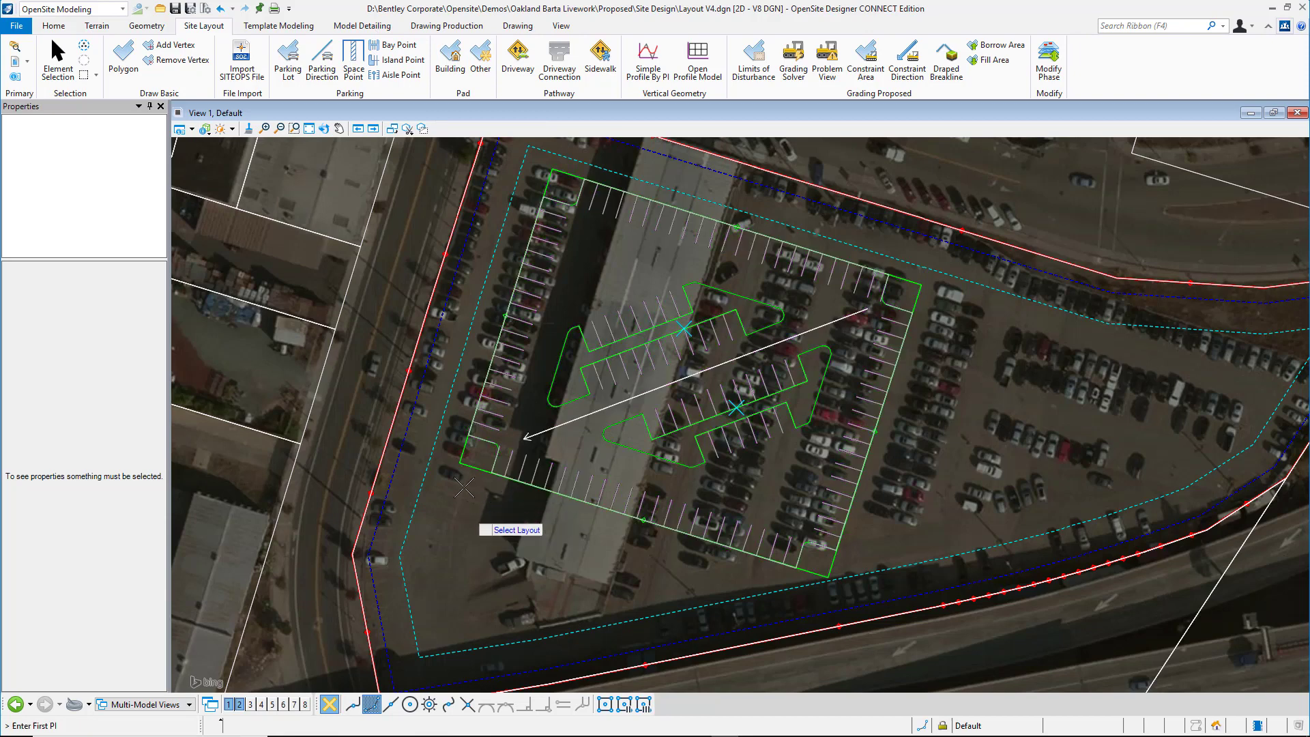
pyautogui.click(461, 462)
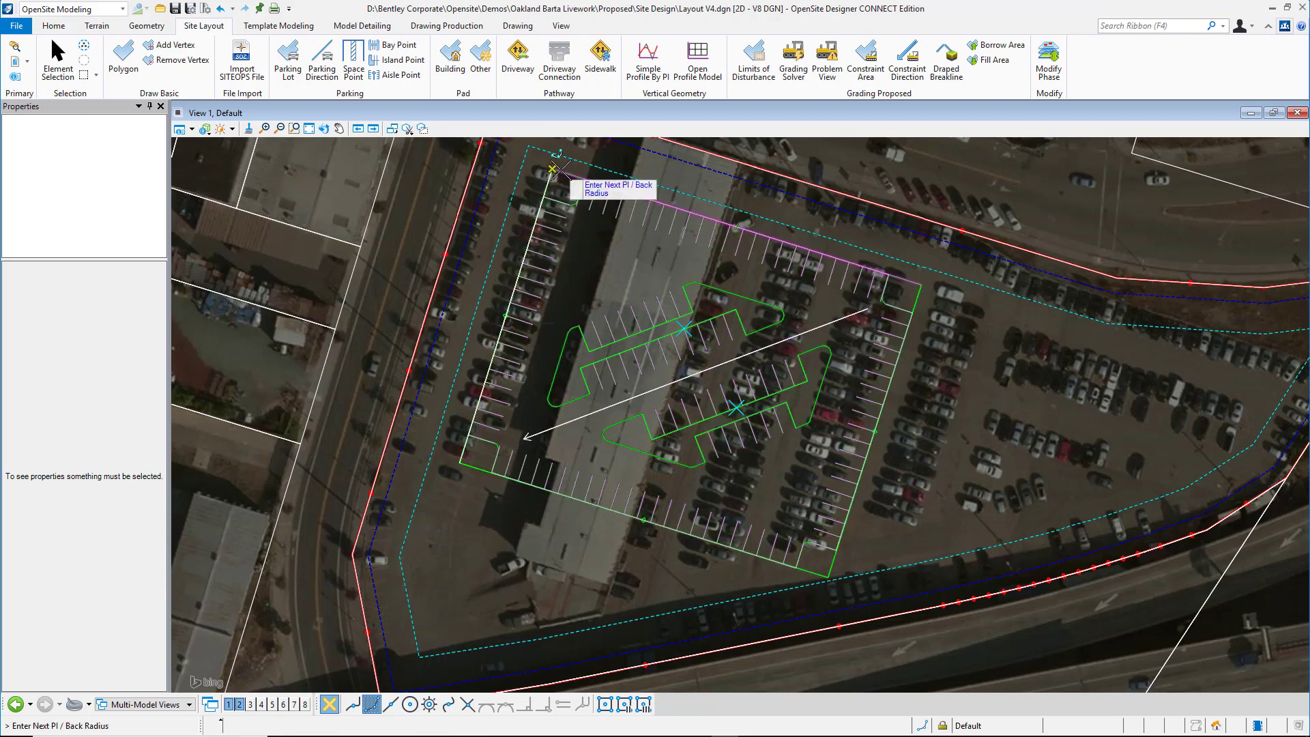
pyautogui.click(551, 170)
pyautogui.click(662, 201)
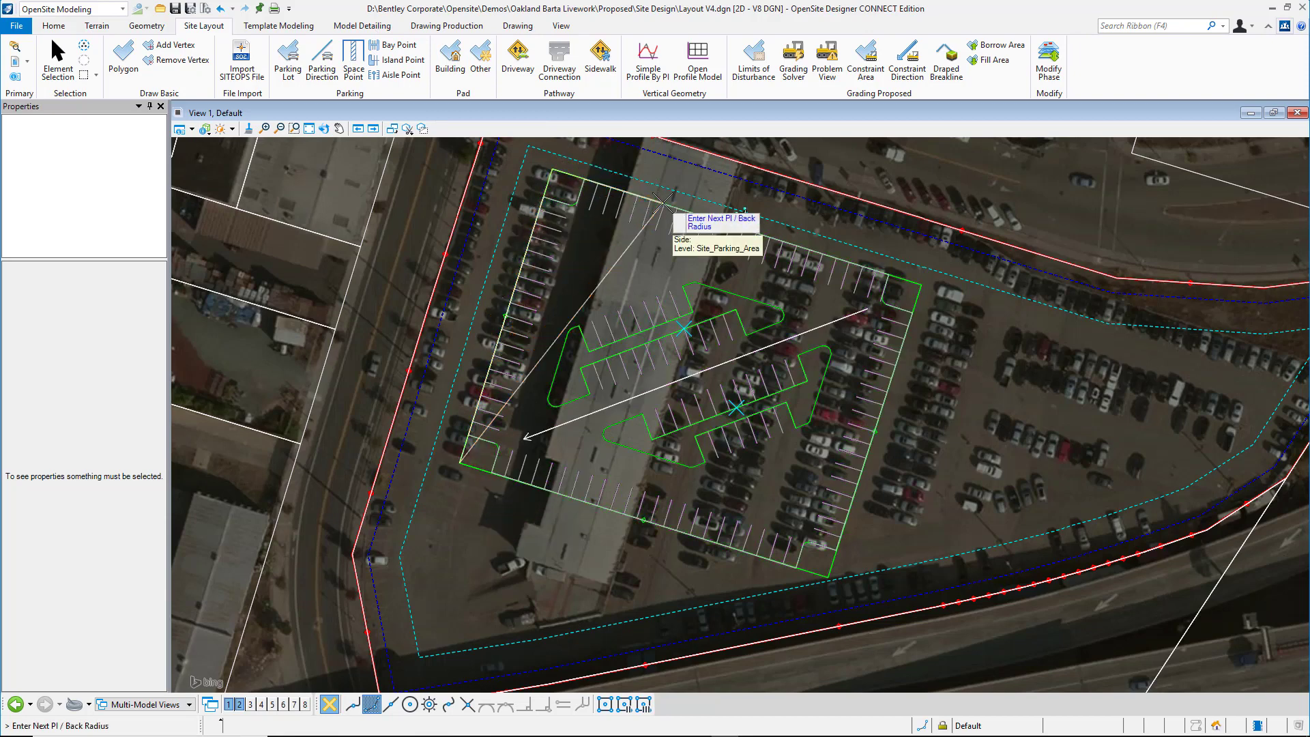
pyautogui.click(573, 484)
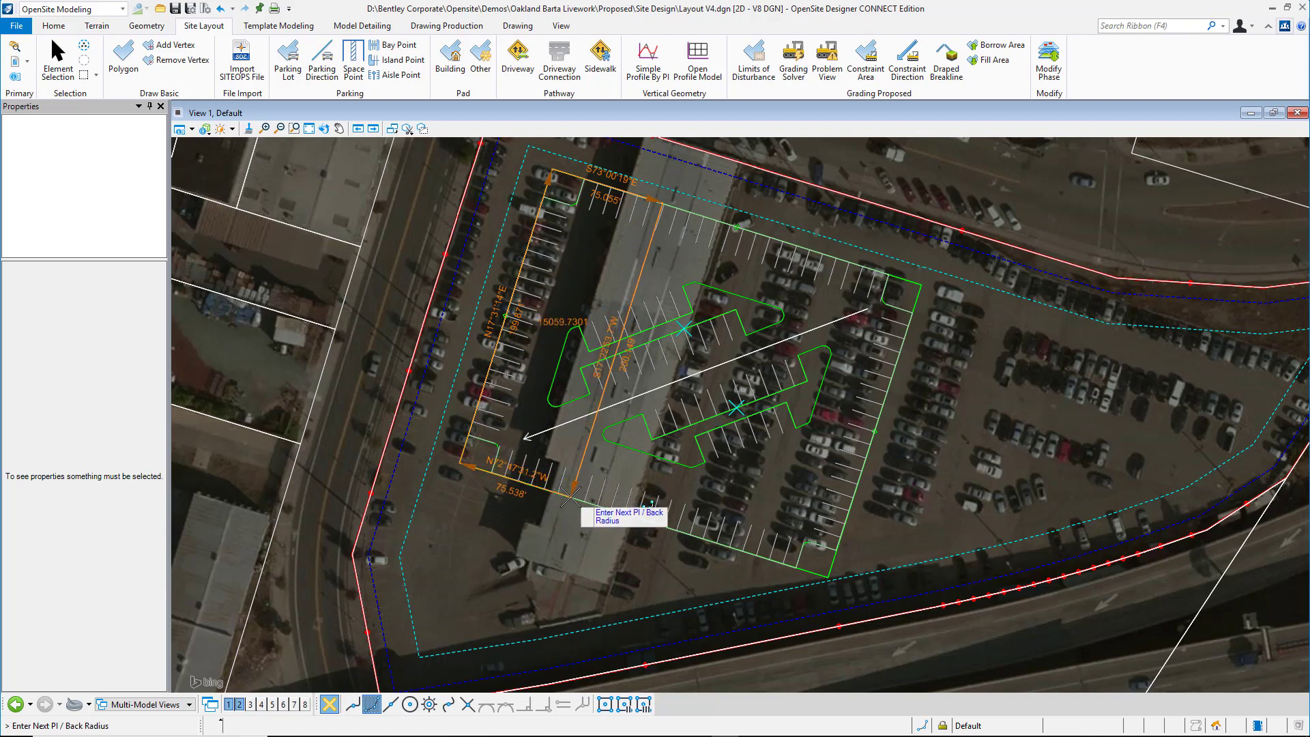
pyautogui.rightClick(572, 554)
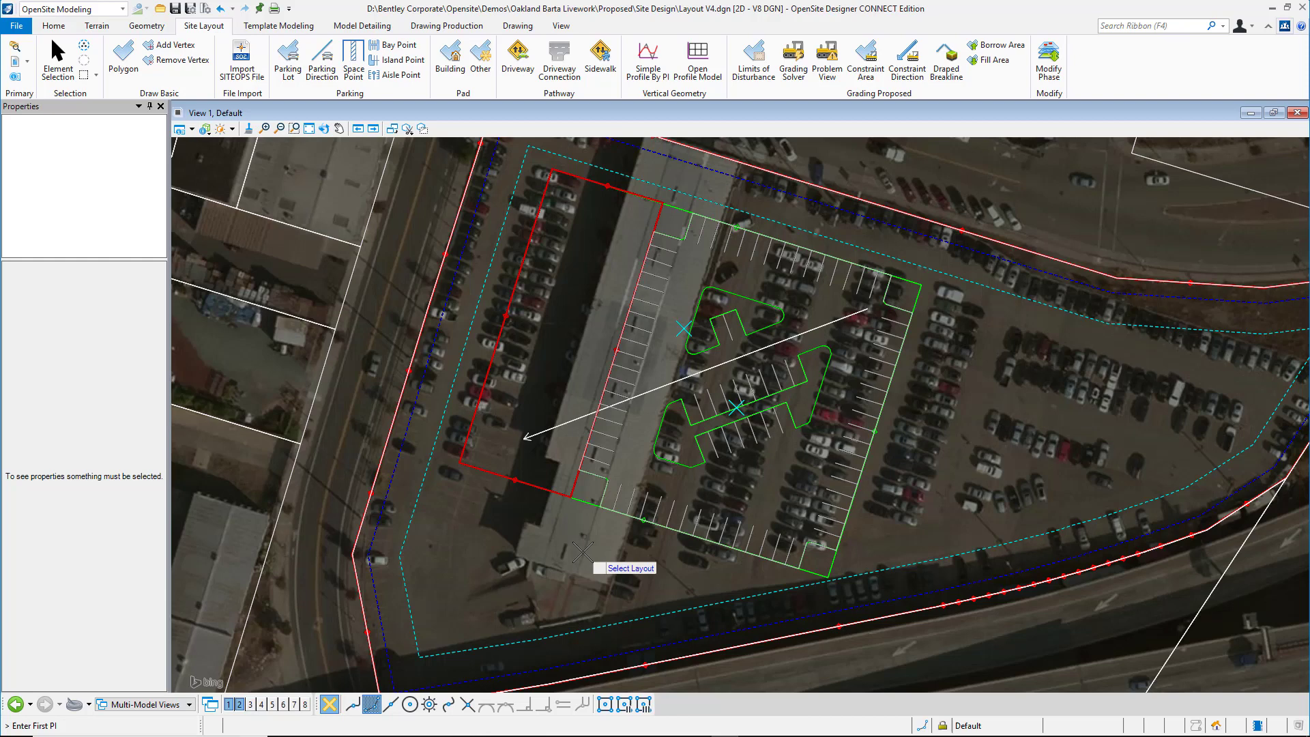
# Set Has Sidewalk to True on the lot's building-side row, adding a 10-foot concrete sidewalk.
pyautogui.click(59, 62)
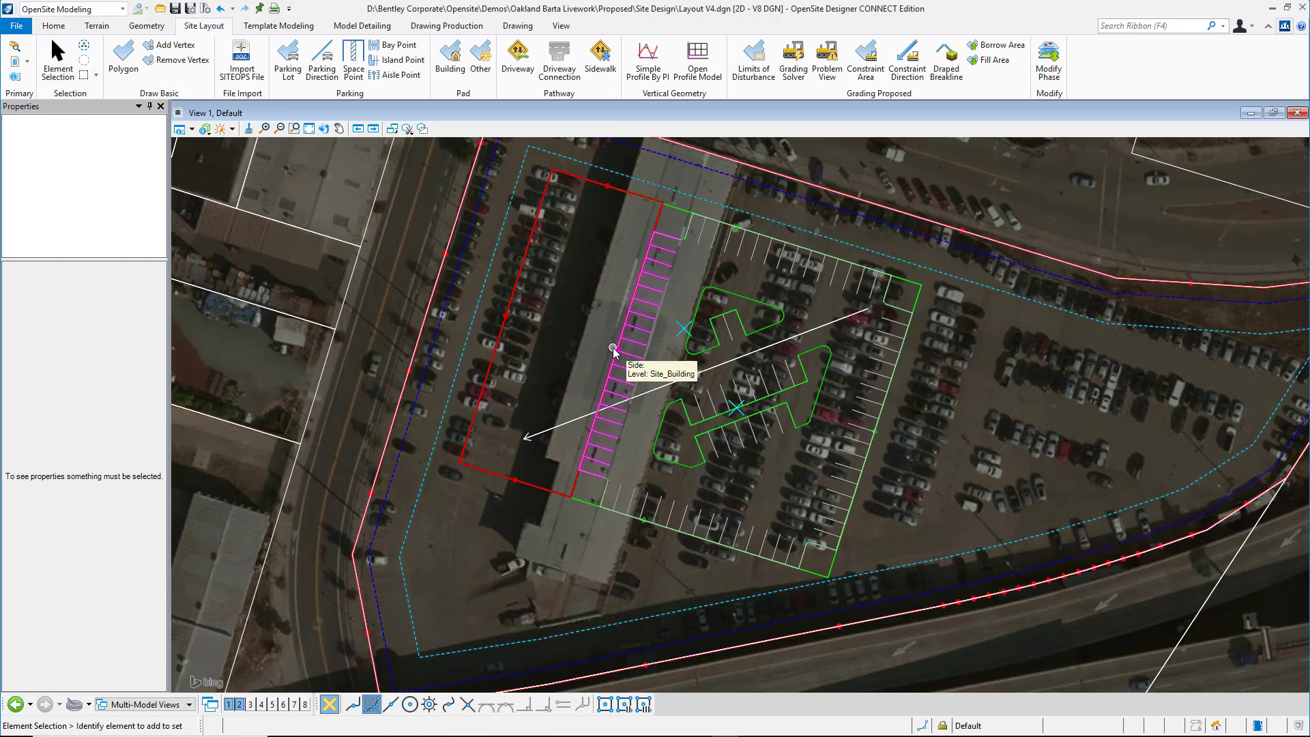
pyautogui.click(612, 351)
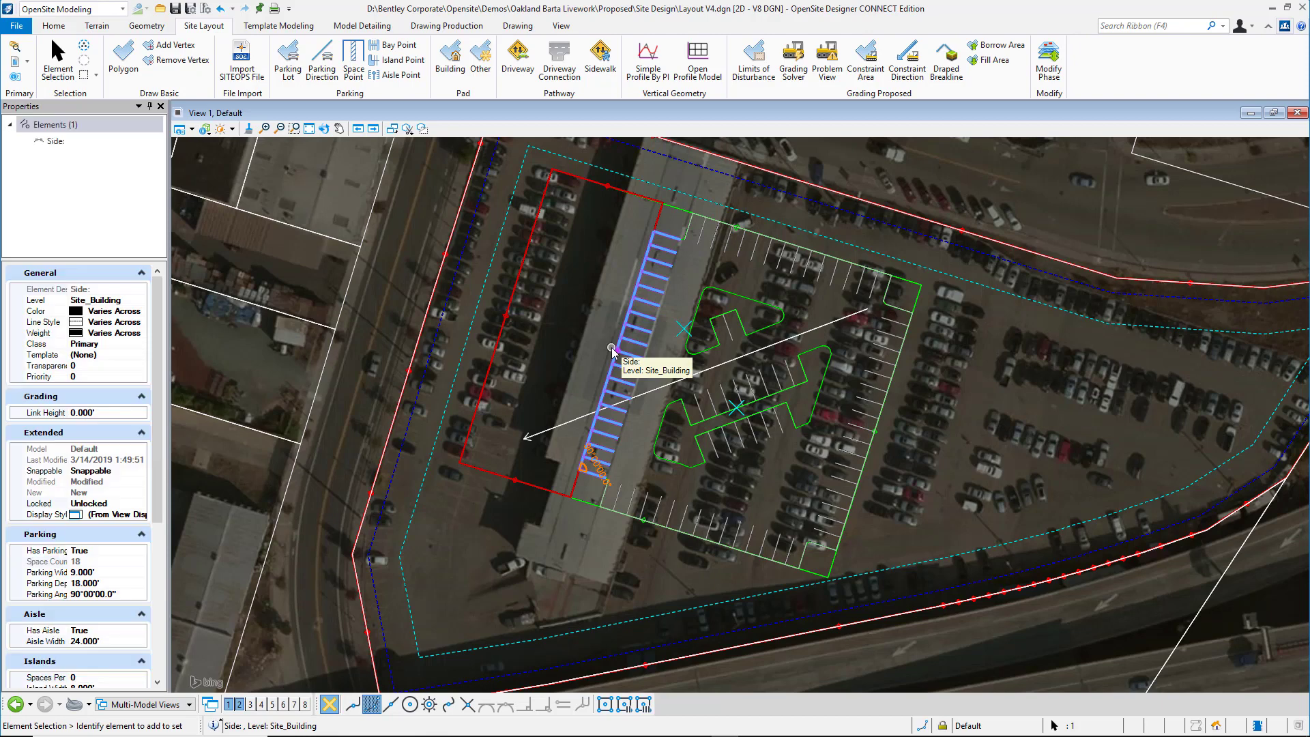
pyautogui.scroll(-5, 136, 541)
pyautogui.scroll(-2, 137, 540)
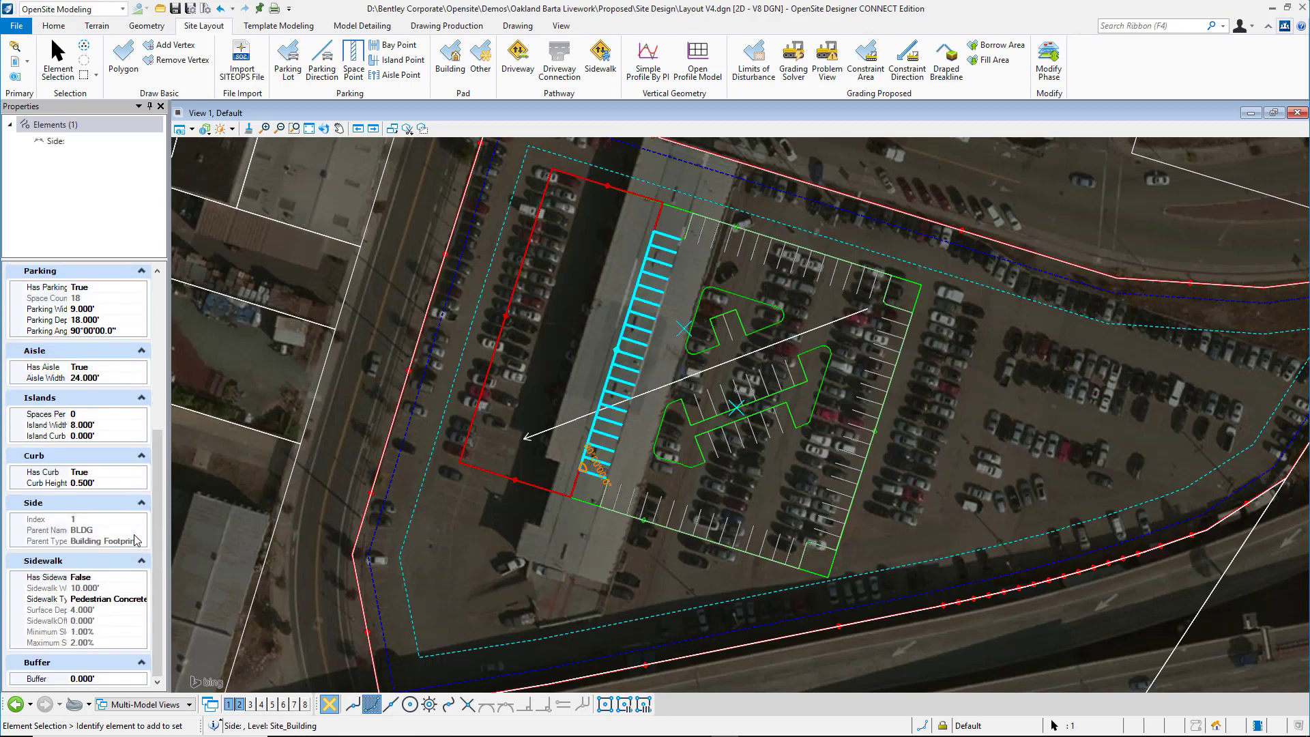
pyautogui.click(120, 580)
pyautogui.click(120, 579)
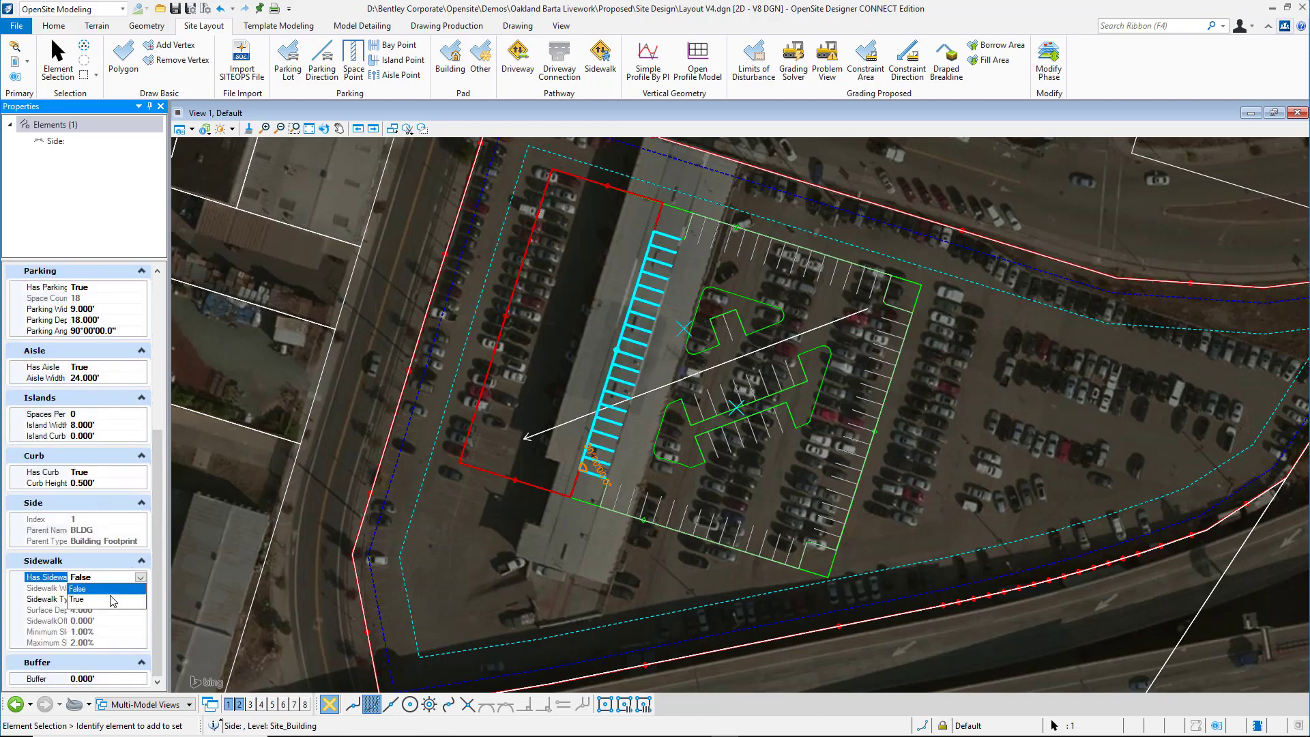
pyautogui.click(109, 601)
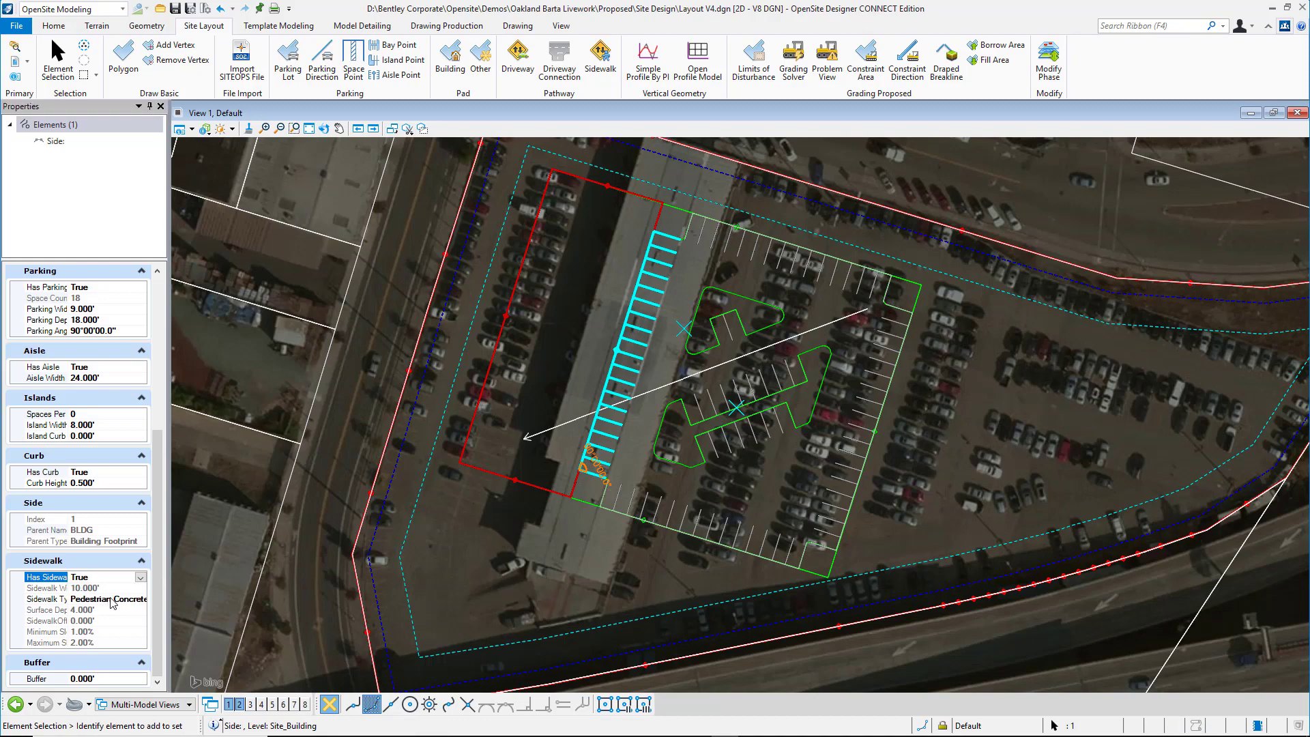
pyautogui.click(458, 554)
pyautogui.scroll(-1, 457, 554)
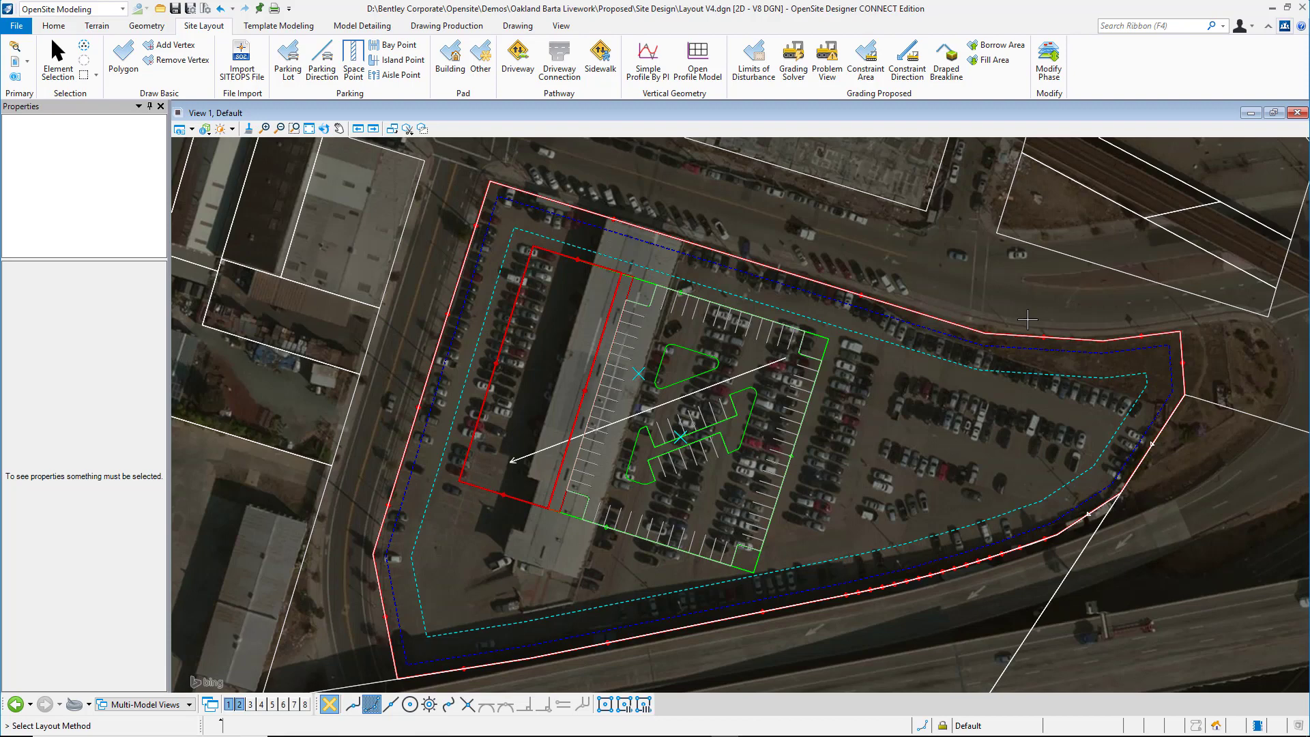
# Lay out a driveway from the northeast road through the lot's southeast corner, west to the street.
pyautogui.click(942, 300)
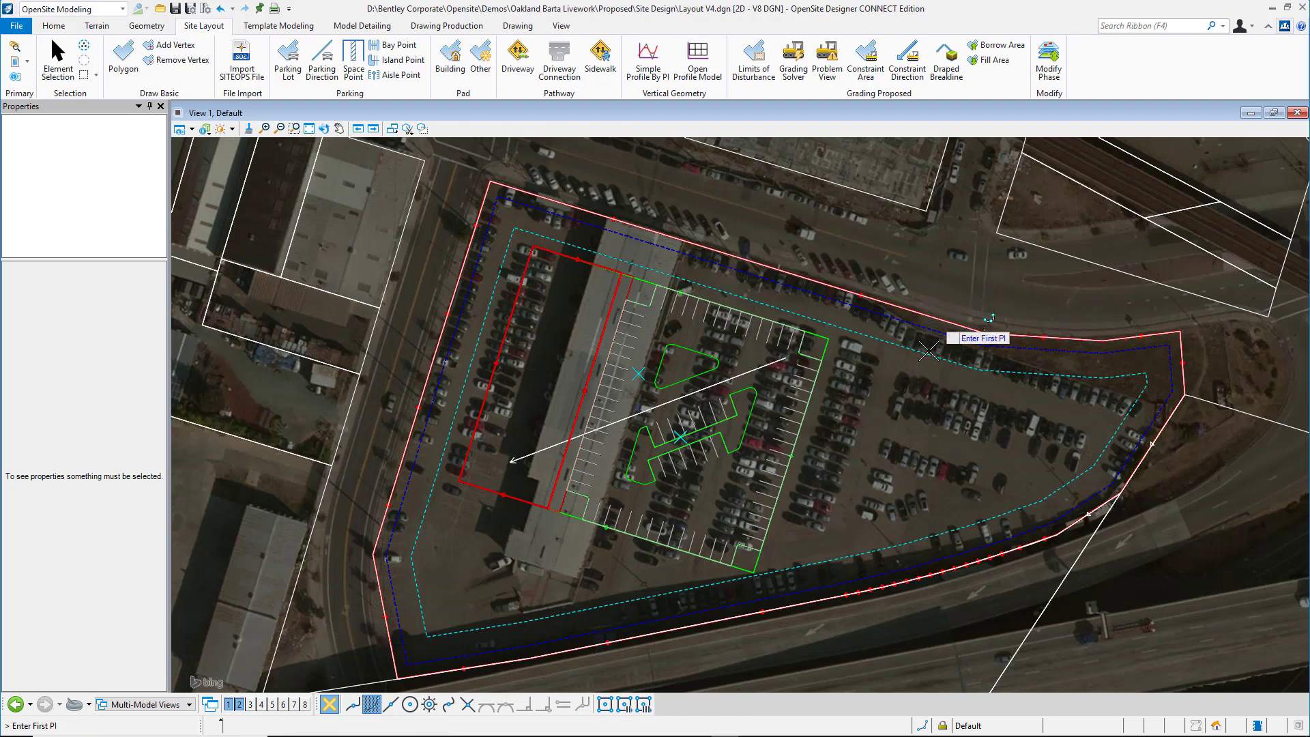
pyautogui.click(942, 299)
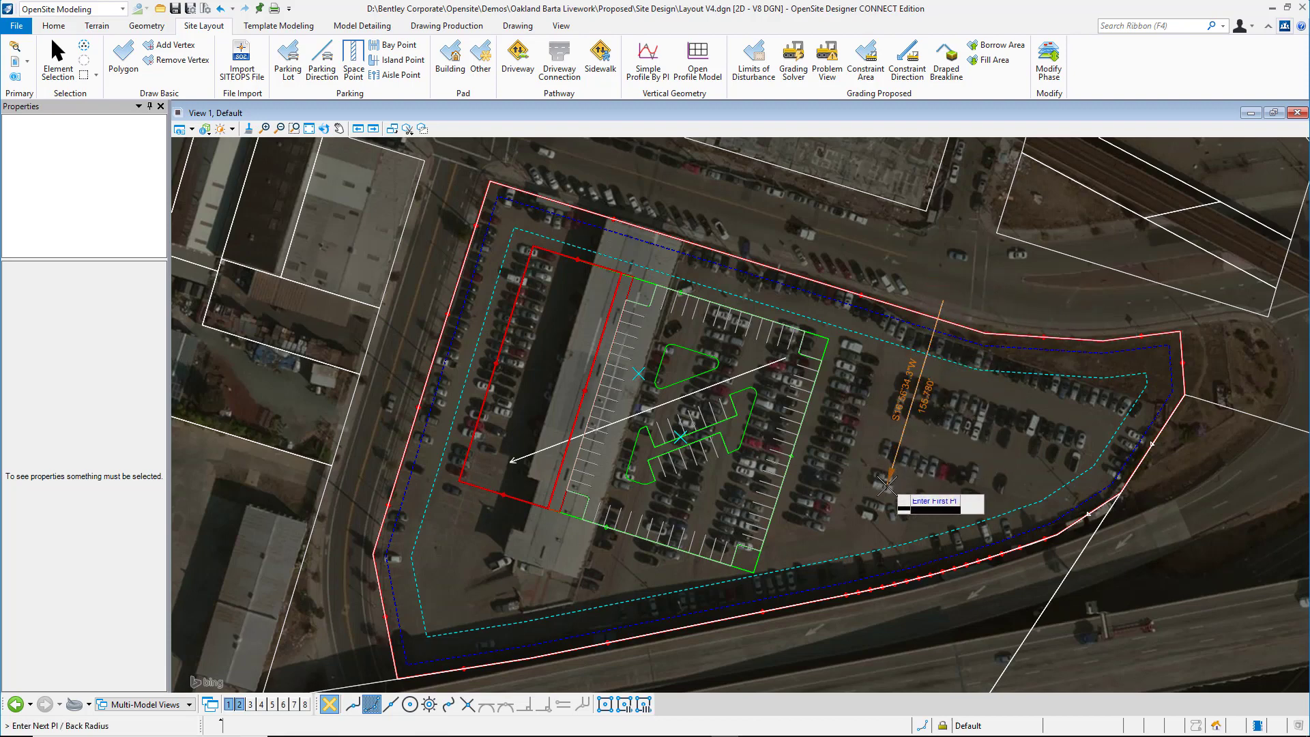
pyautogui.click(878, 508)
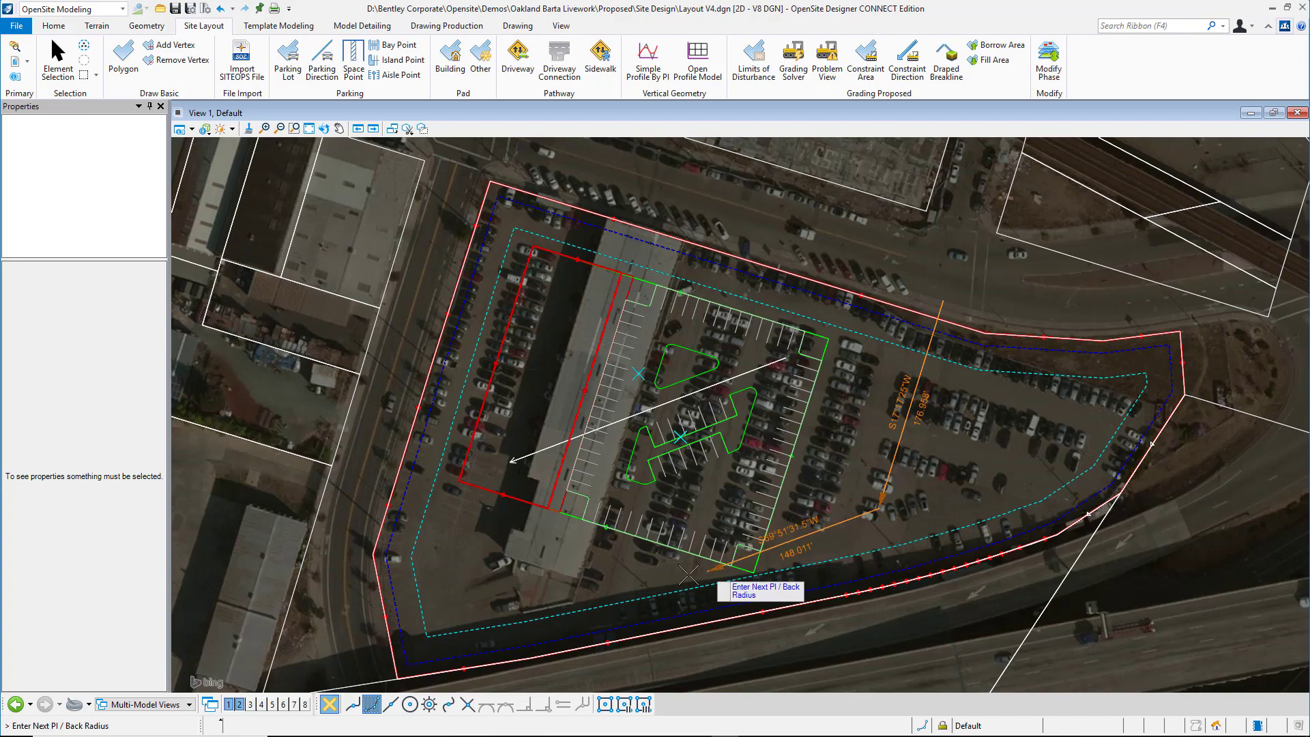
pyautogui.click(619, 572)
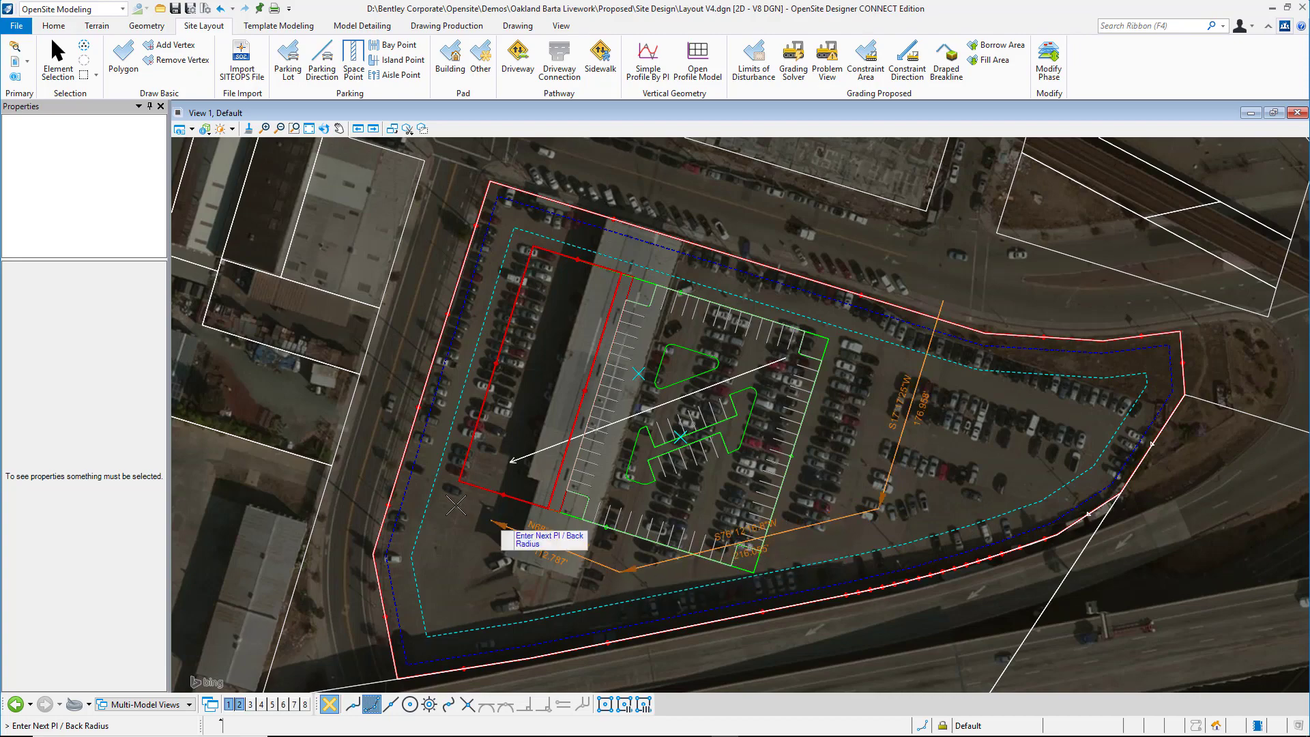
pyautogui.click(374, 492)
pyautogui.rightClick(404, 482)
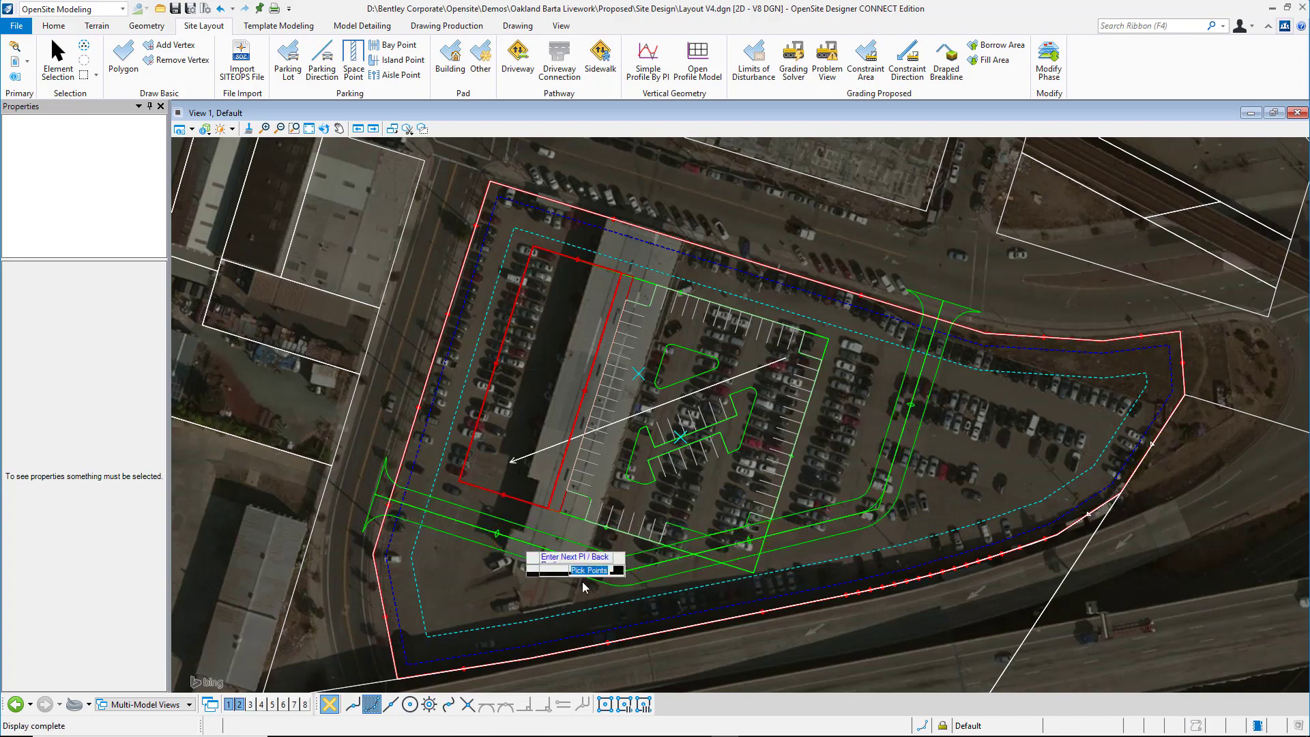
pyautogui.scroll(3, 784, 574)
pyautogui.scroll(-3, 823, 595)
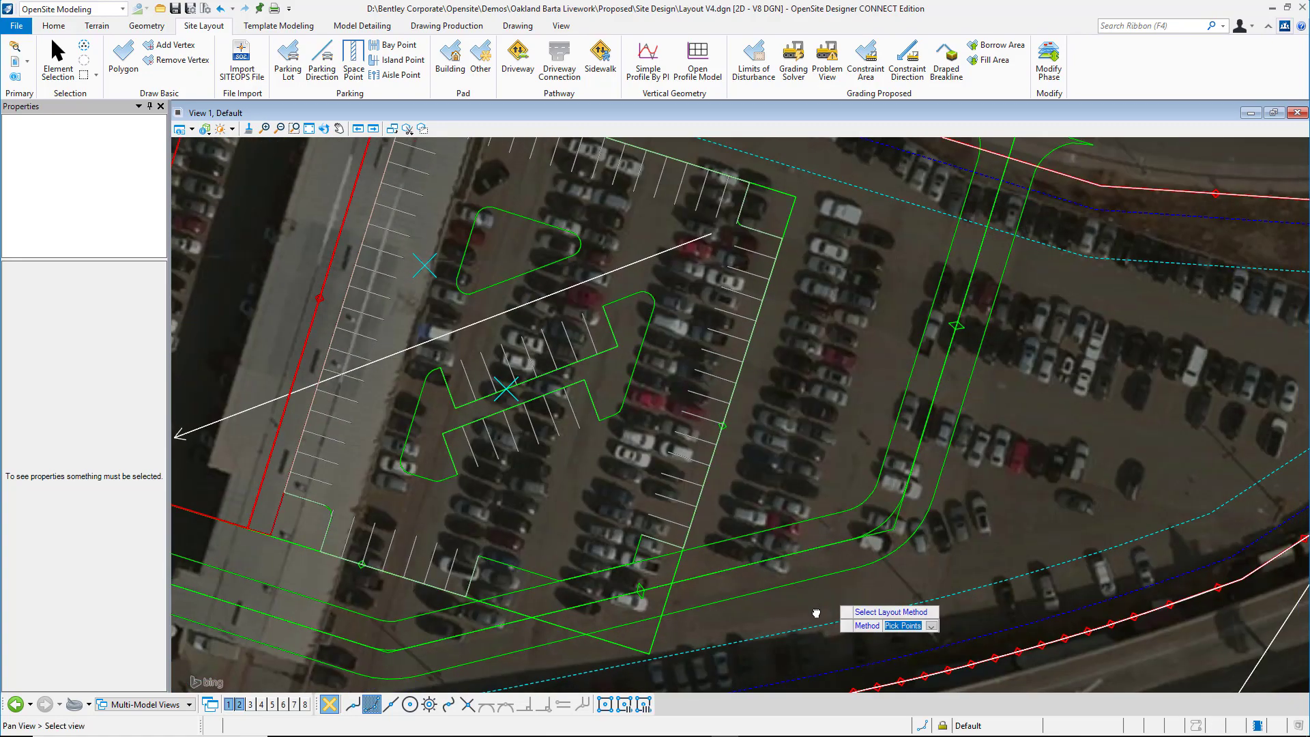
pyautogui.scroll(3, 867, 551)
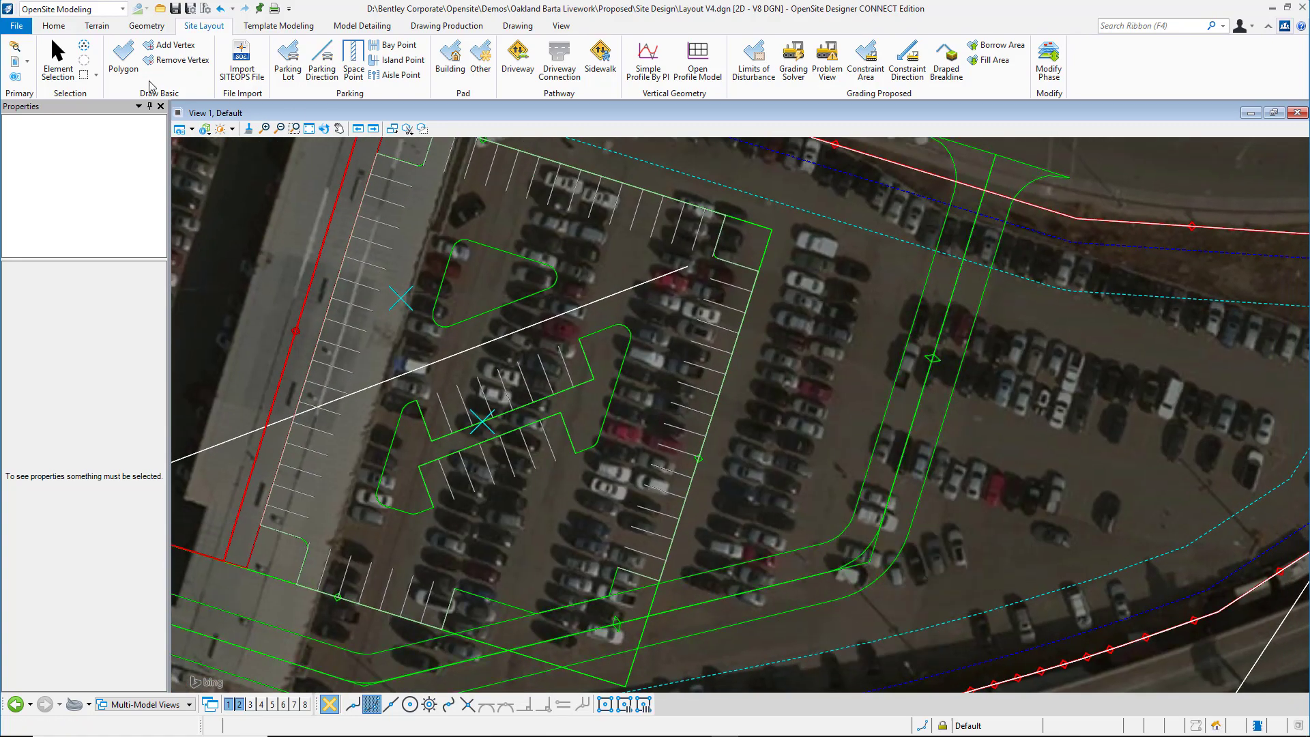
# Give the driveway curve a 75-foot radius.
pyautogui.click(58, 60)
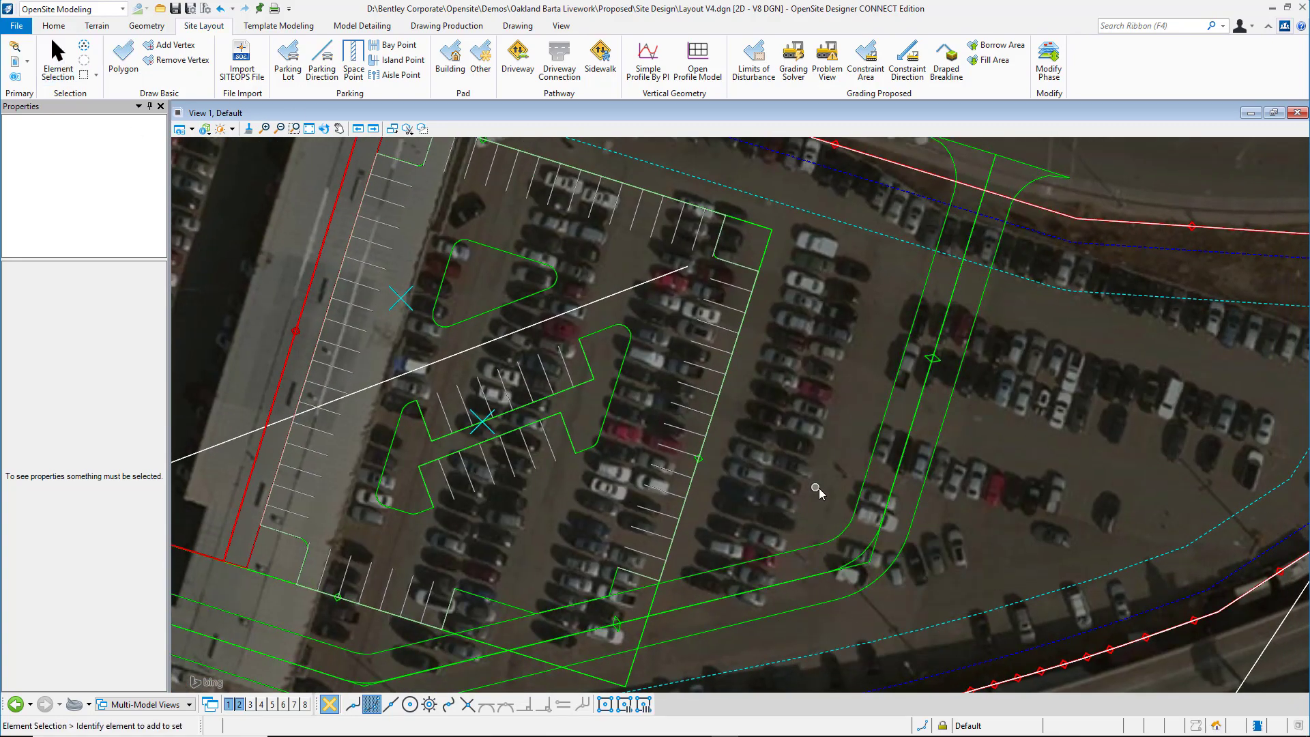
pyautogui.click(884, 493)
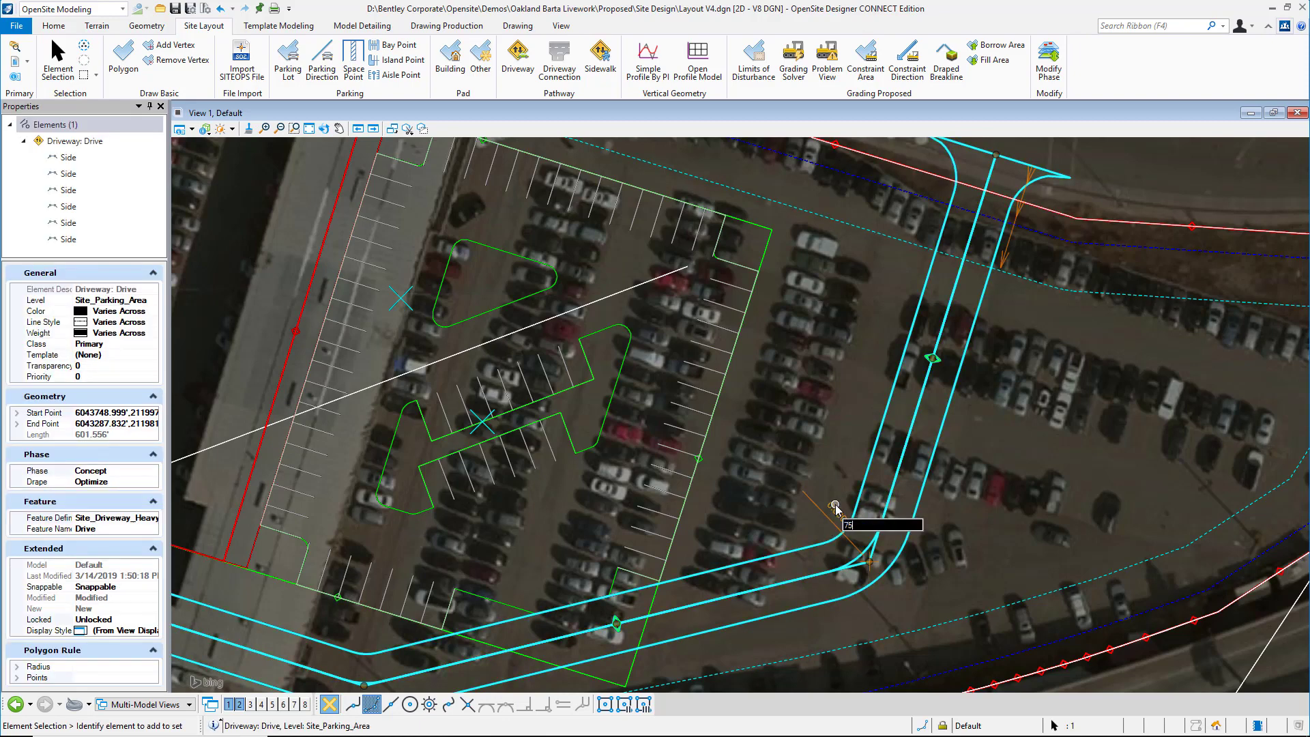
pyautogui.press('Return')
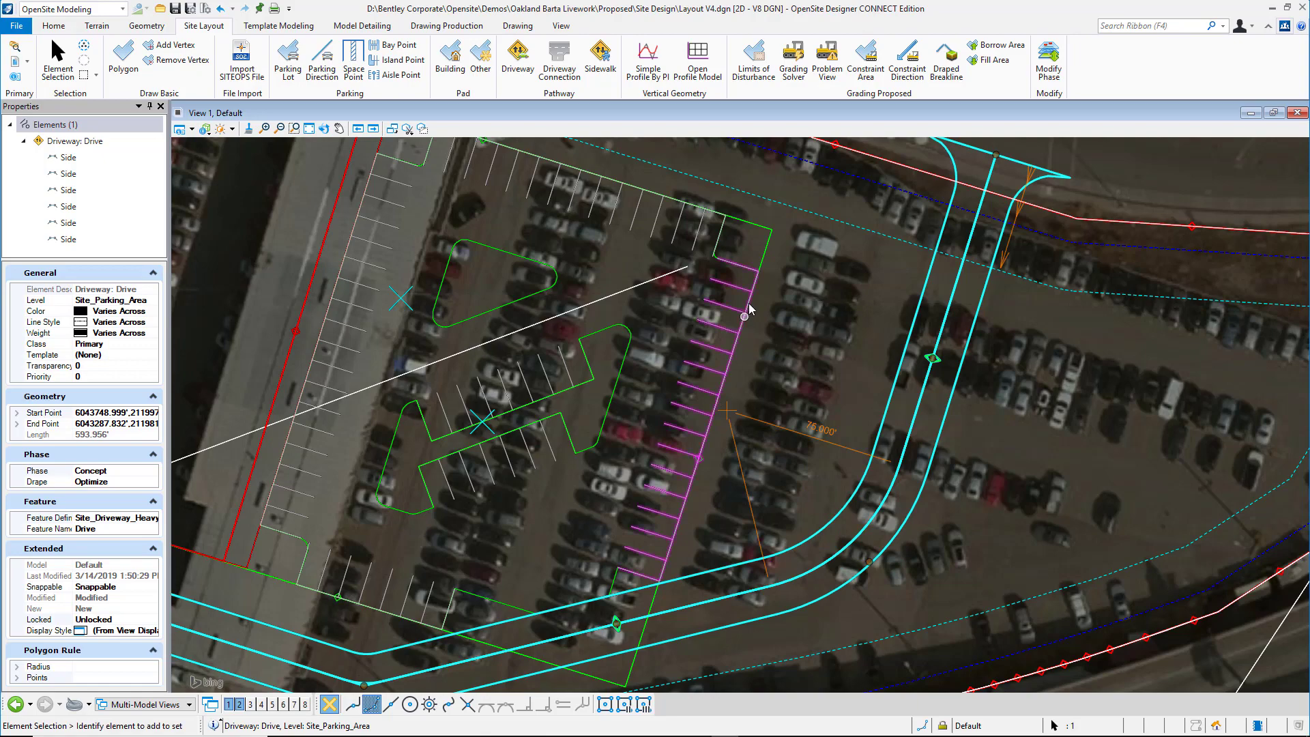
# Move the lot's right edge and lower-left corner to follow the driveway, about 58,923 sq ft.
pyautogui.click(761, 255)
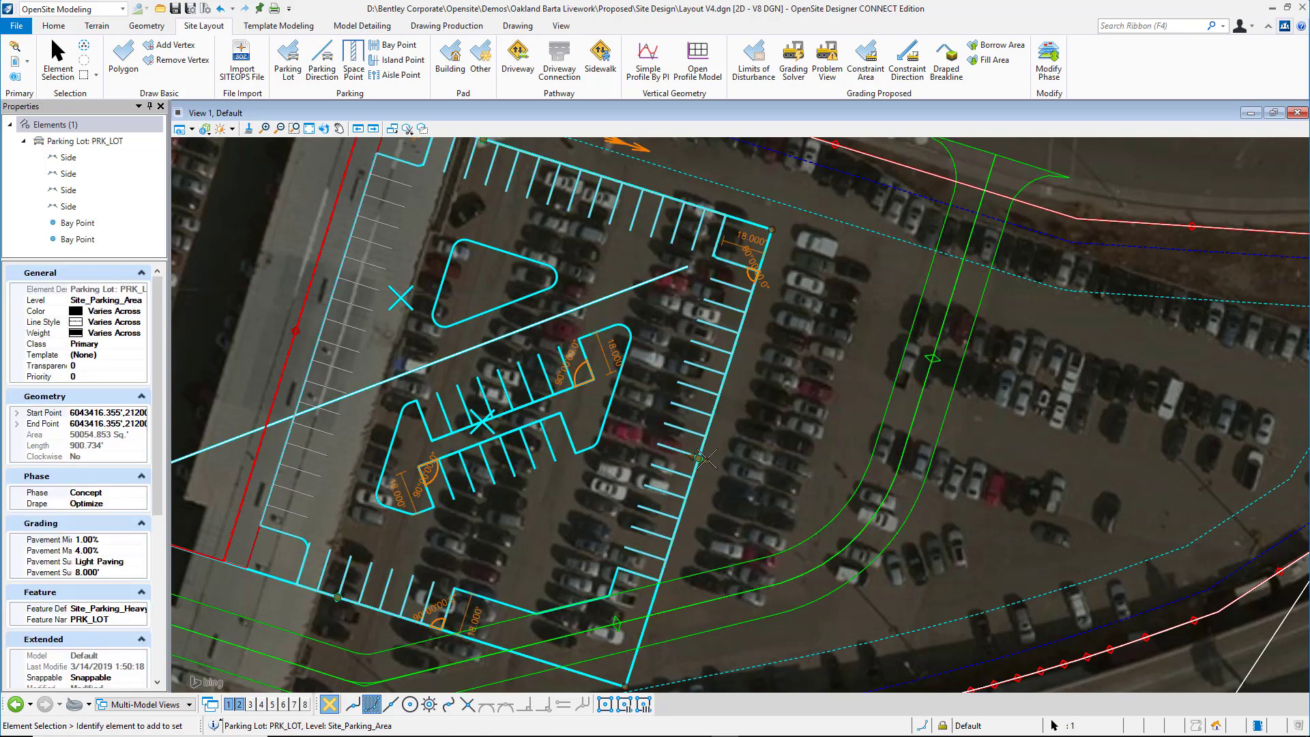
pyautogui.click(801, 485)
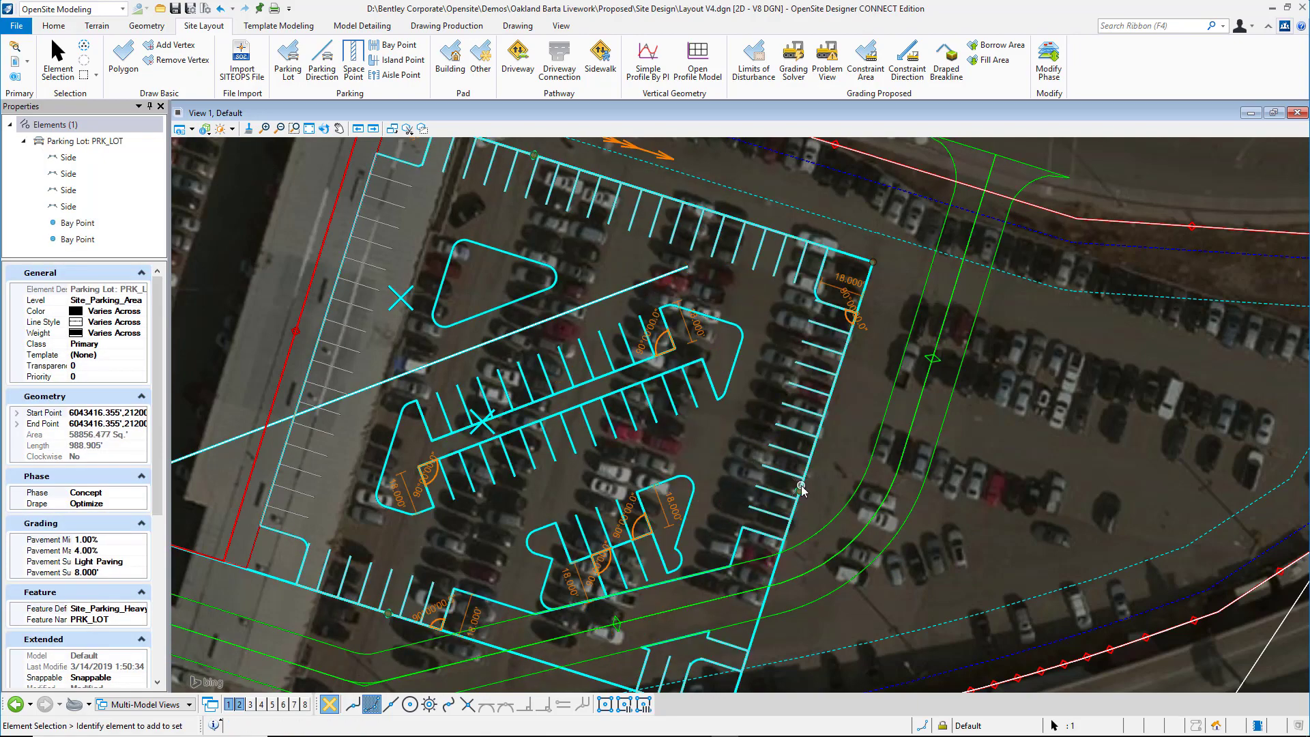
pyautogui.click(175, 44)
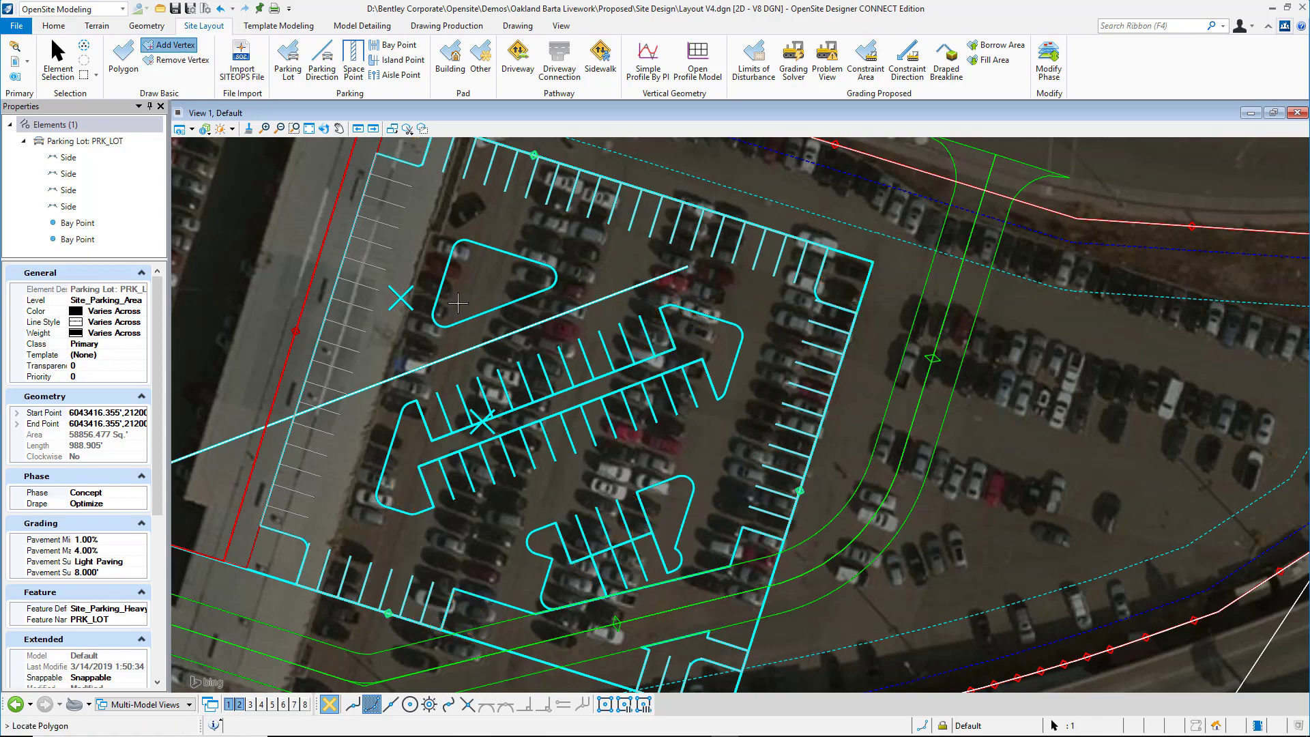
pyautogui.rightClick(788, 530)
pyautogui.scroll(-1, 788, 530)
pyautogui.doubleClick(756, 637)
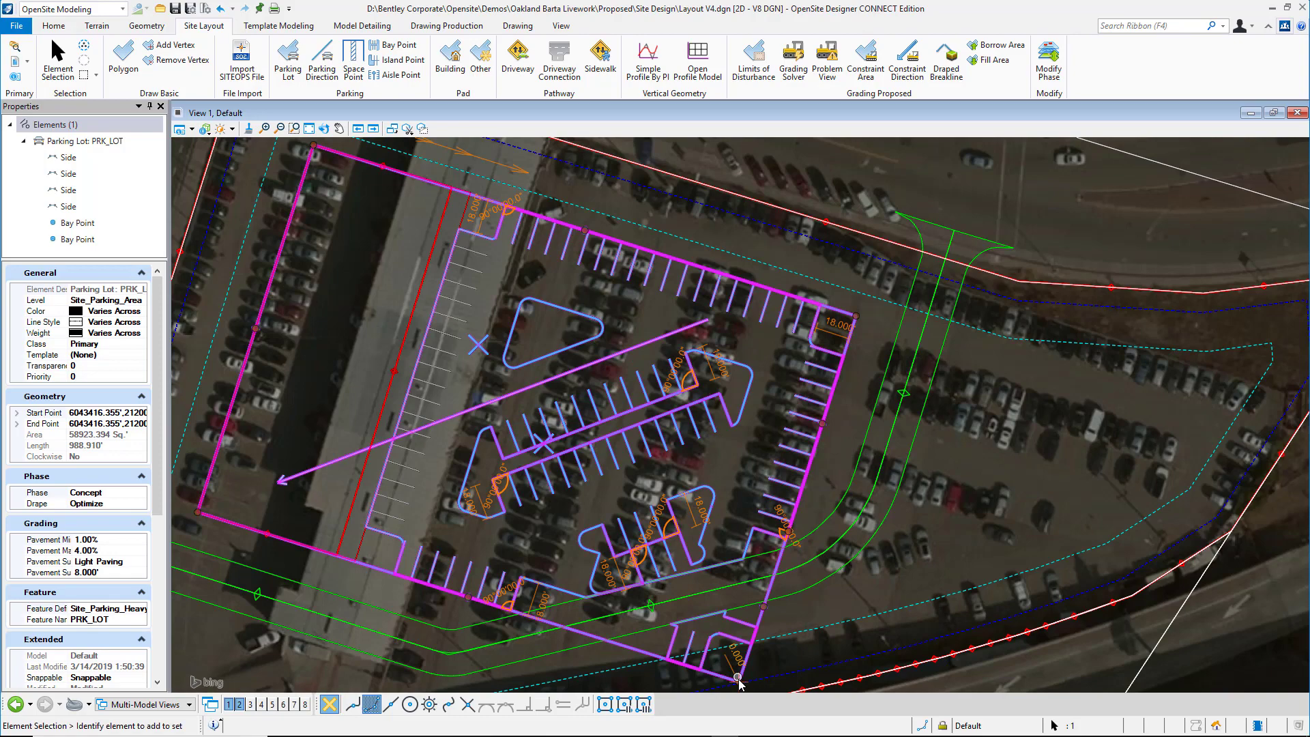
pyautogui.click(491, 604)
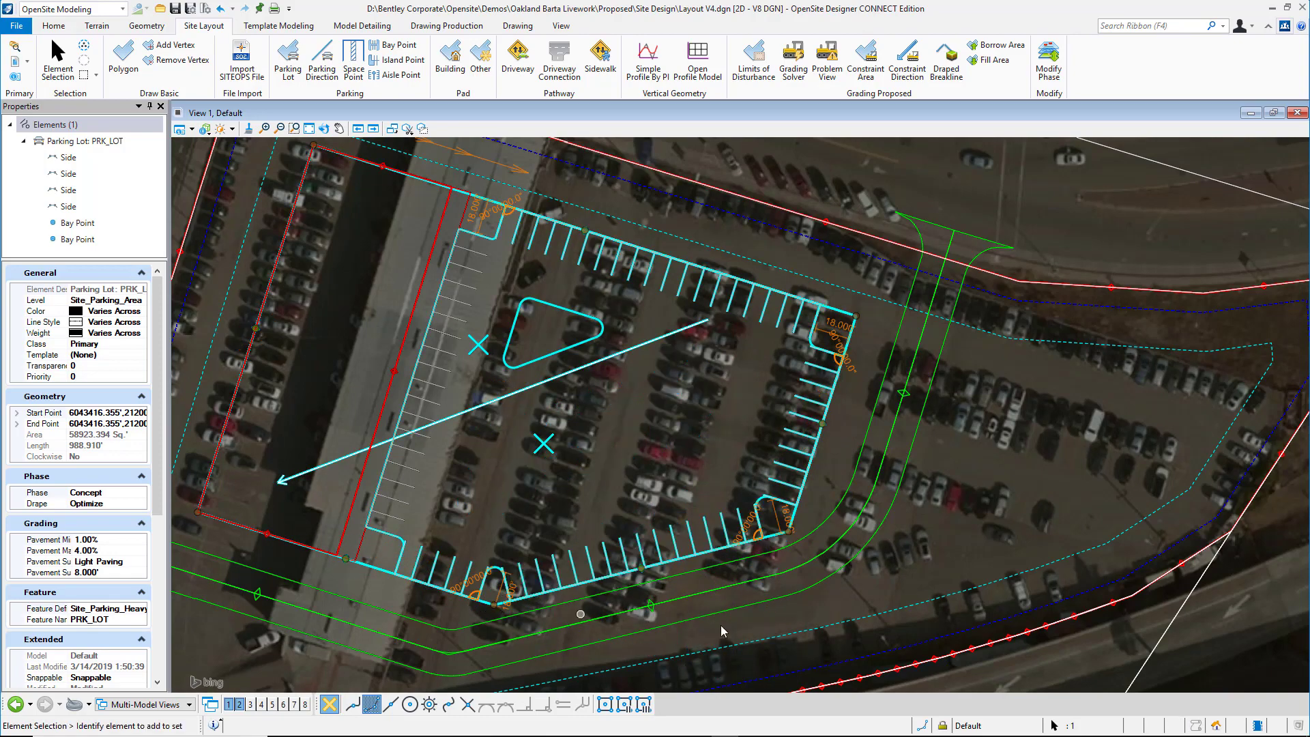
pyautogui.doubleClick(567, 372)
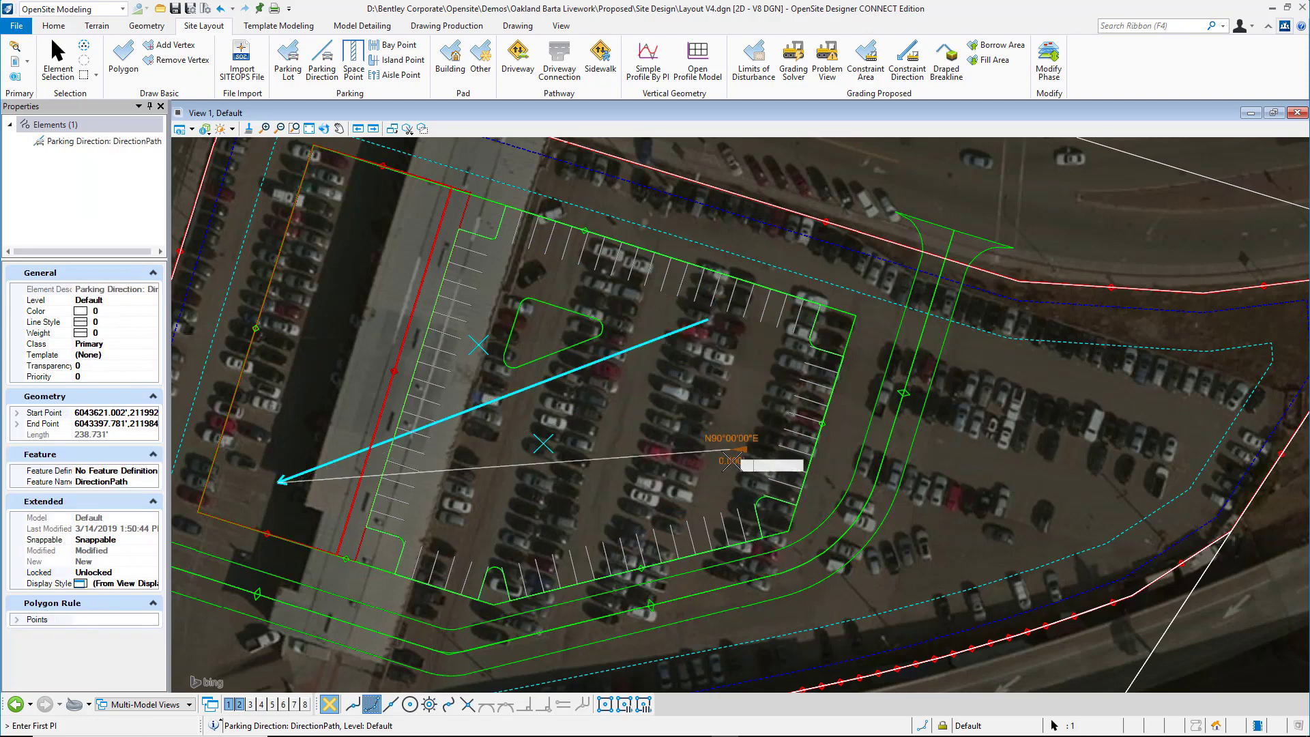
# Reposition the parking direction arrow to point west-northwest, about 220 ft long.
pyautogui.click(736, 491)
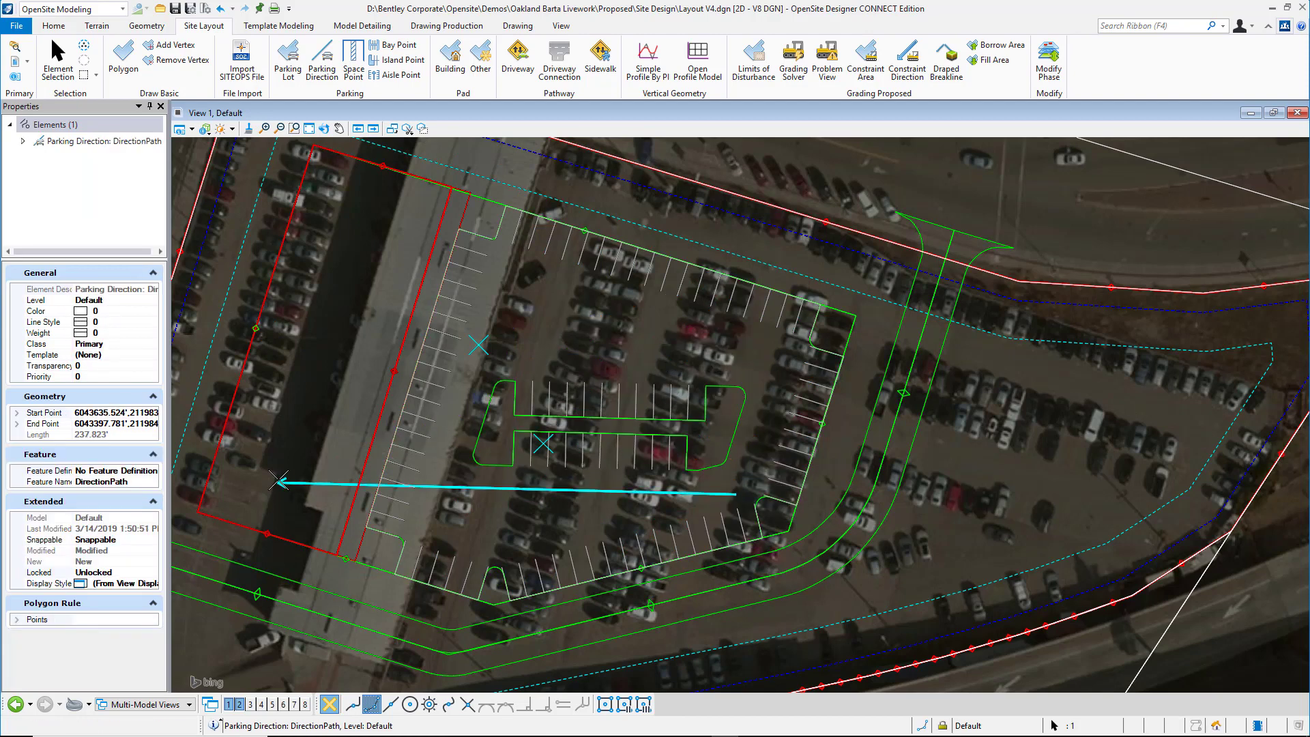
pyautogui.click(339, 362)
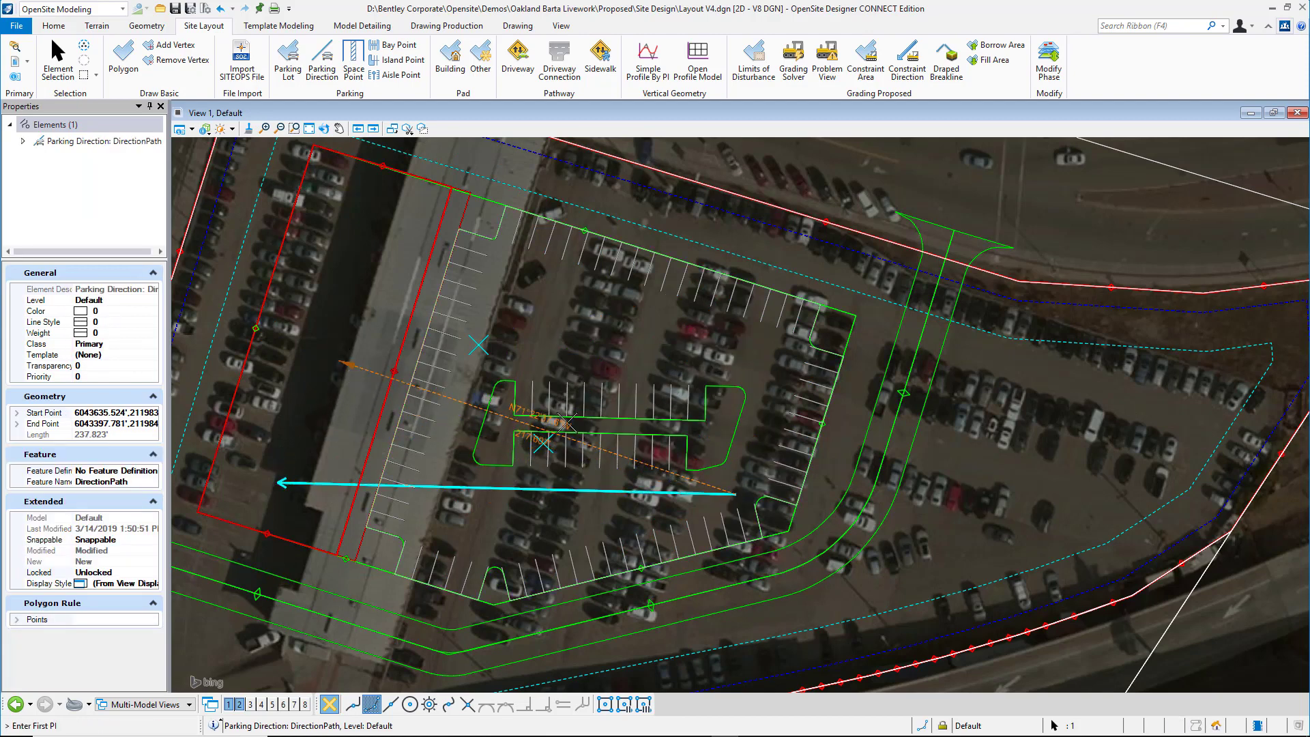
pyautogui.click(727, 488)
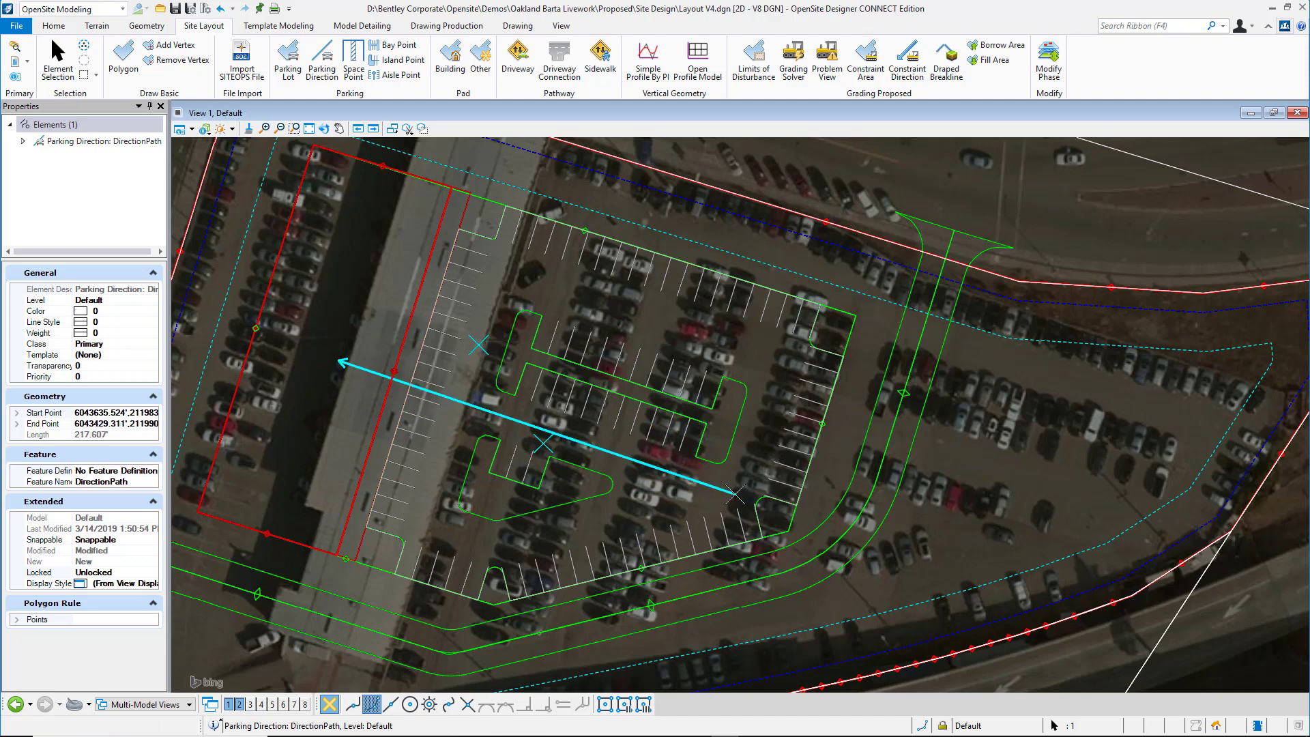
pyautogui.click(742, 483)
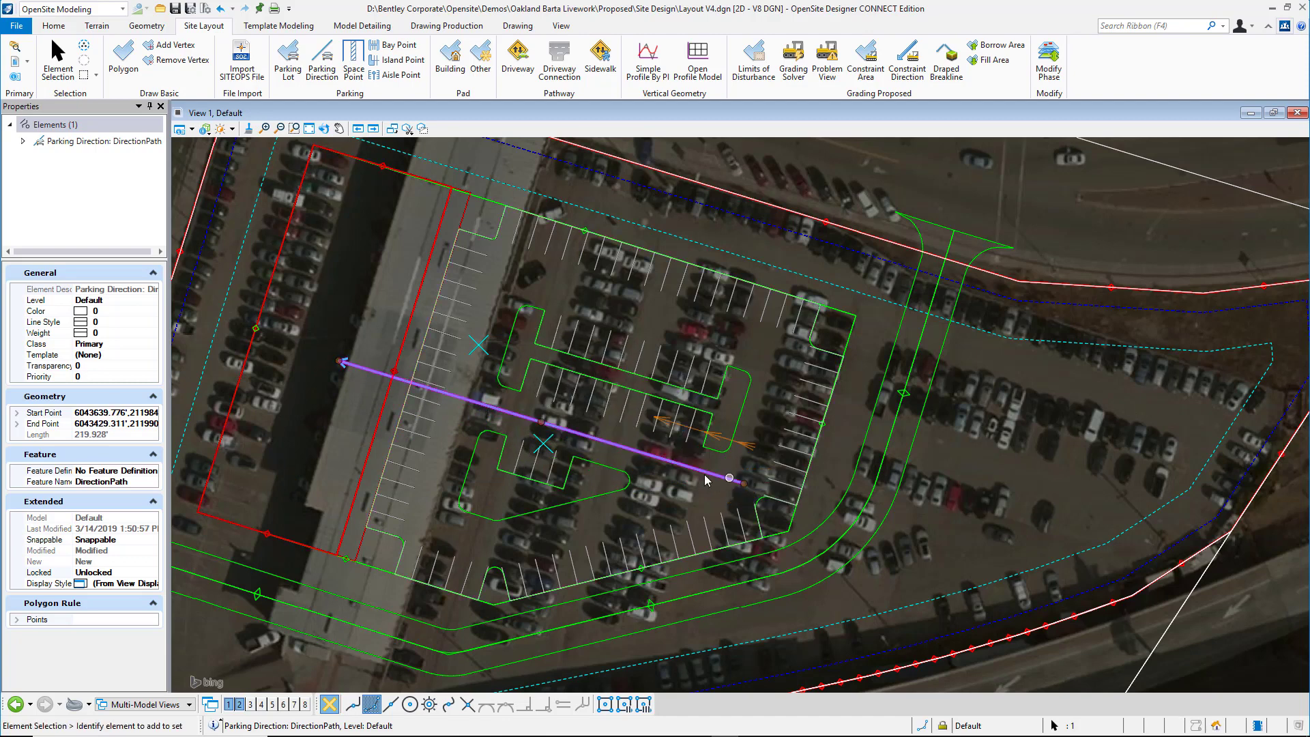
pyautogui.click(546, 417)
pyautogui.click(546, 413)
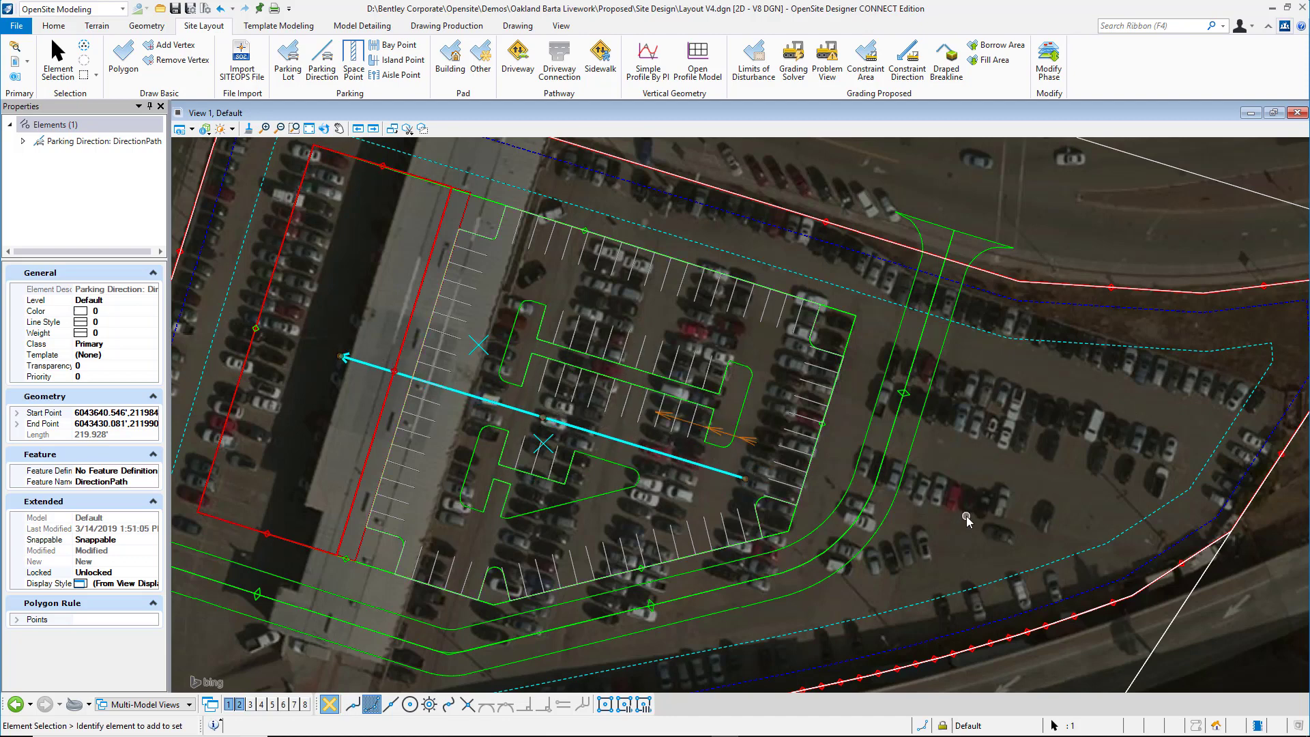
pyautogui.click(968, 522)
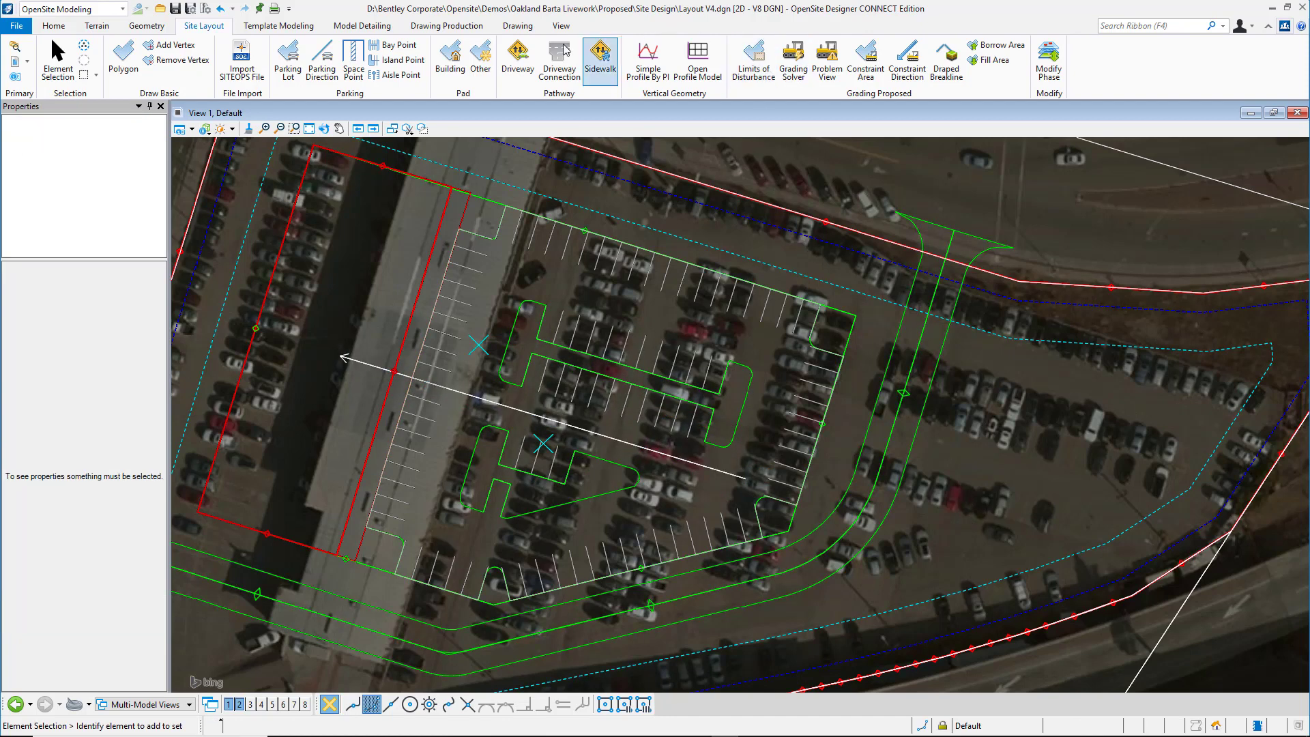
# Add a short driveway connection from the lot's east stall edge to the driveway curb.
pyautogui.click(516, 55)
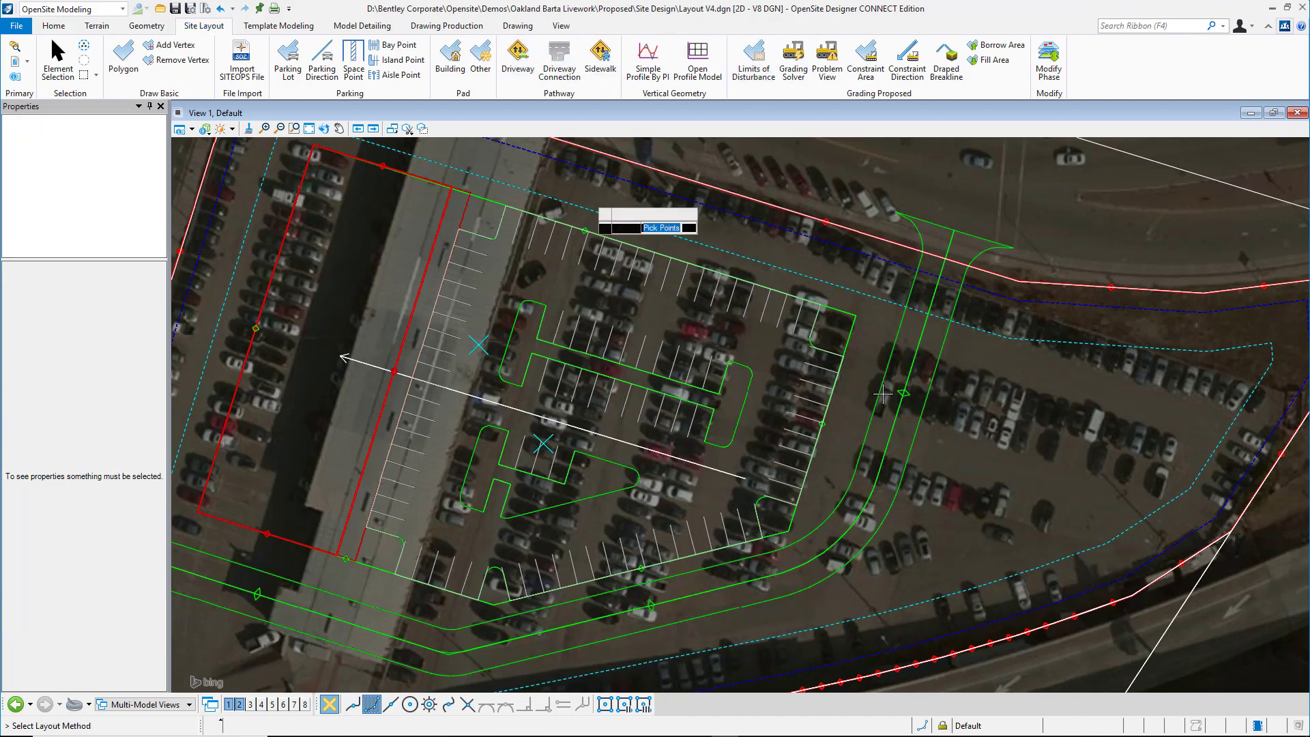
pyautogui.click(819, 431)
pyautogui.click(822, 424)
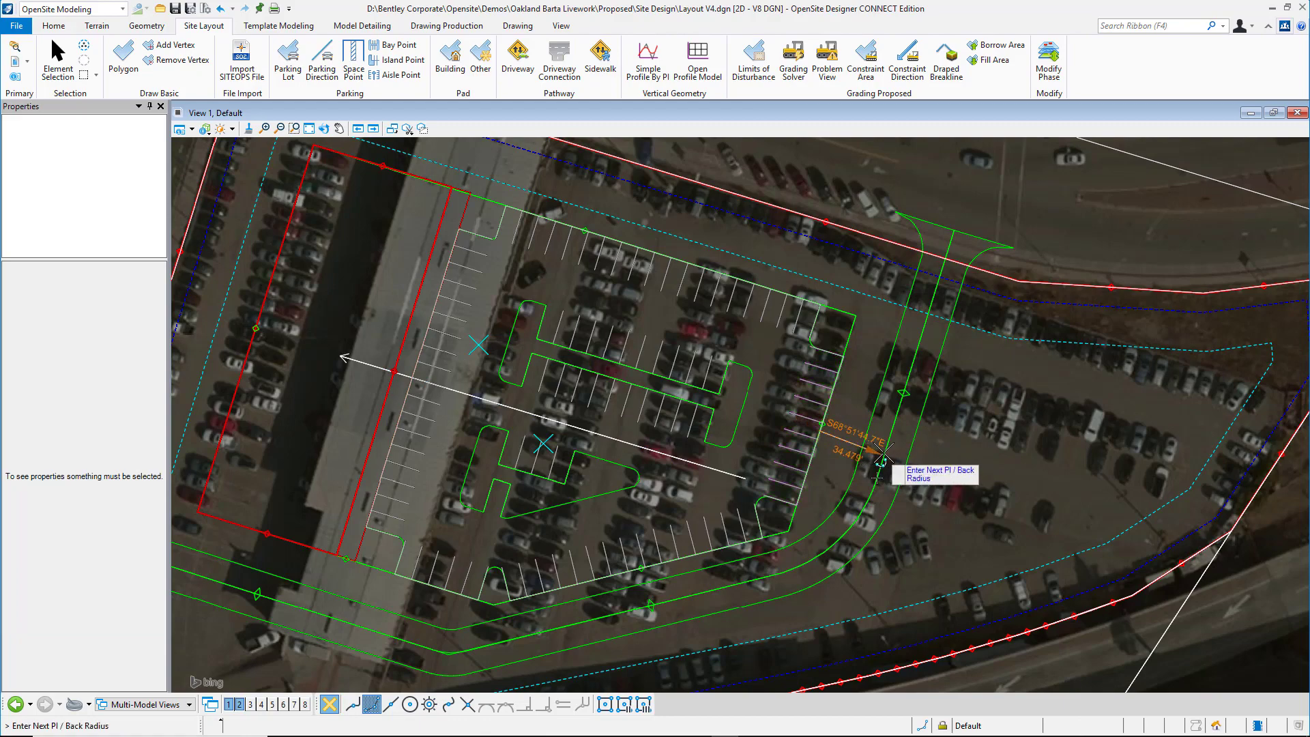
pyautogui.click(885, 453)
pyautogui.rightClick(948, 450)
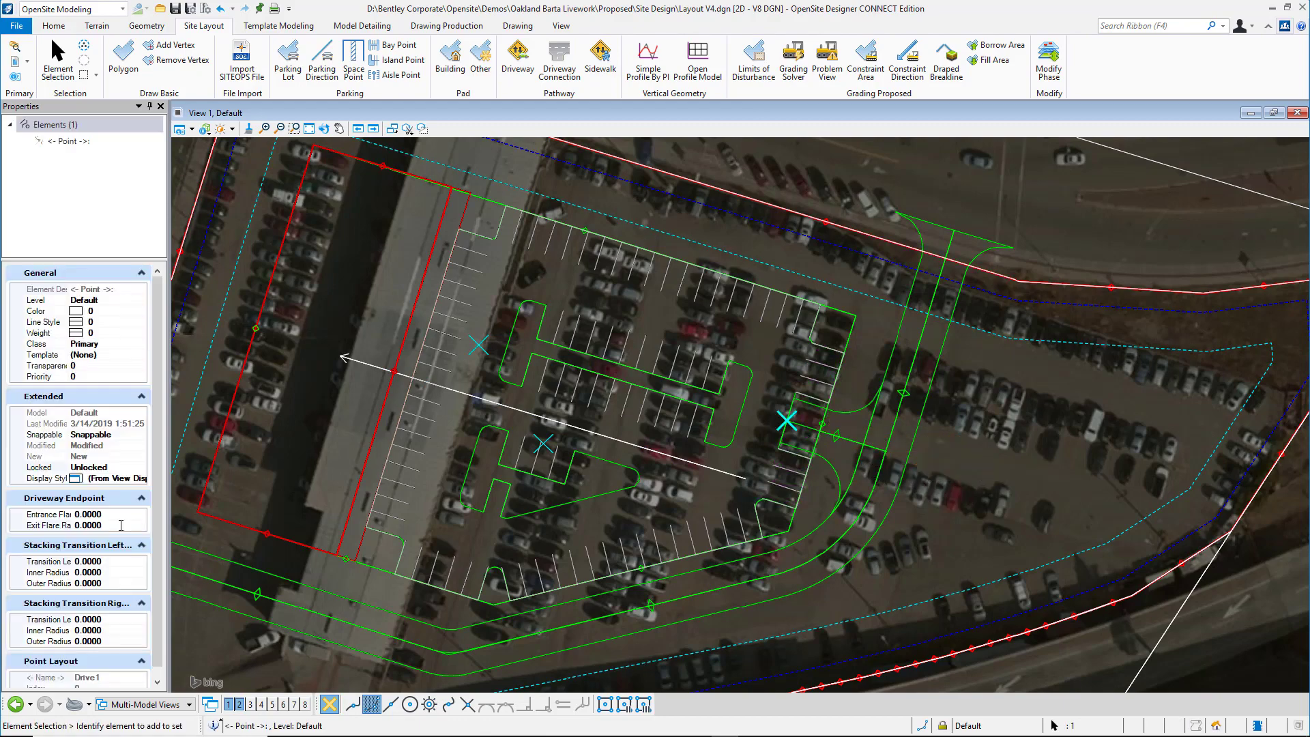
# Zoom out and pan so the whole site sits centred in the view.
pyautogui.scroll(-3, 958, 518)
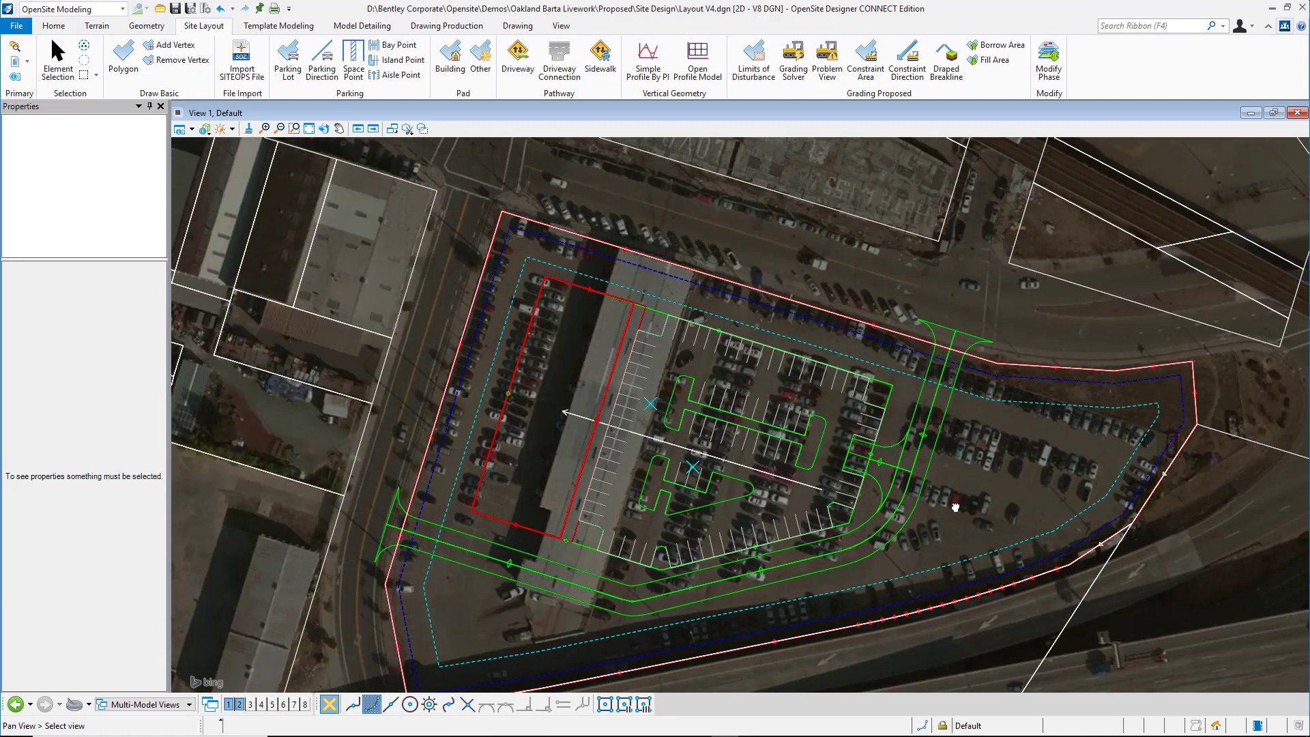
pyautogui.moveTo(955, 507); pyautogui.dragTo(940, 477)
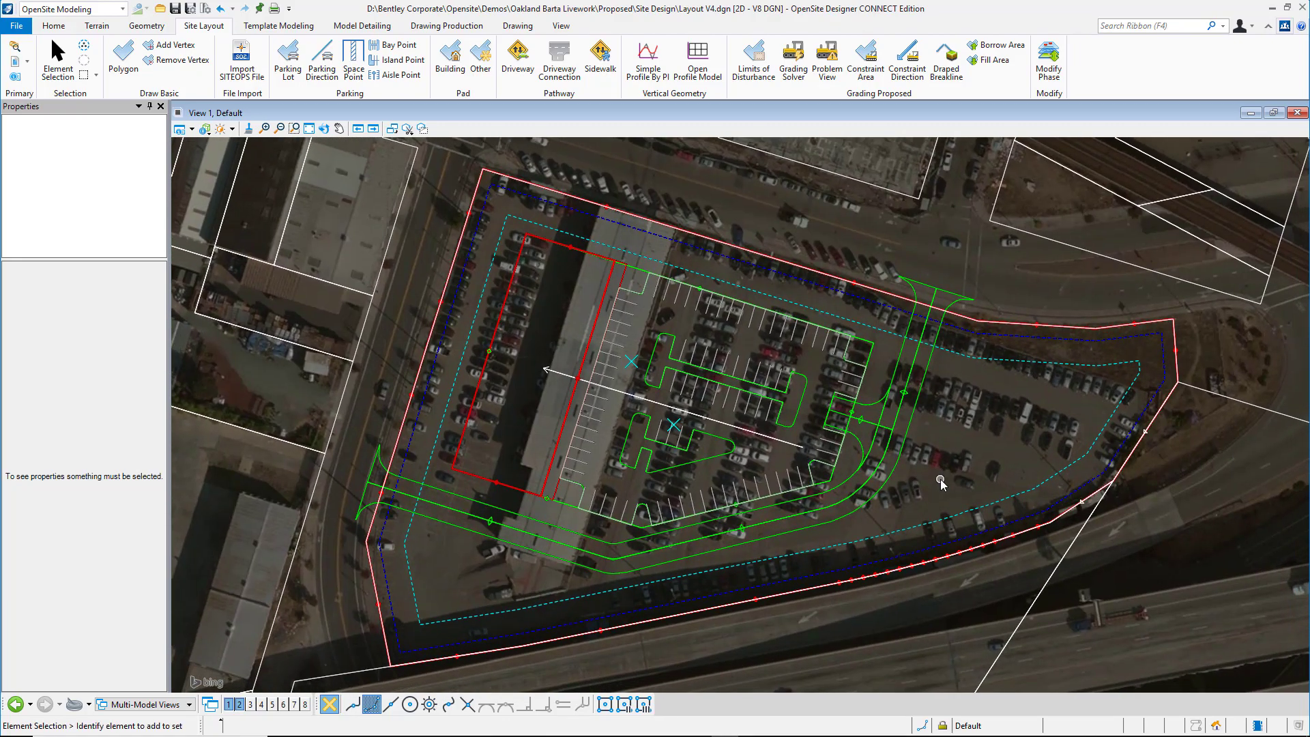